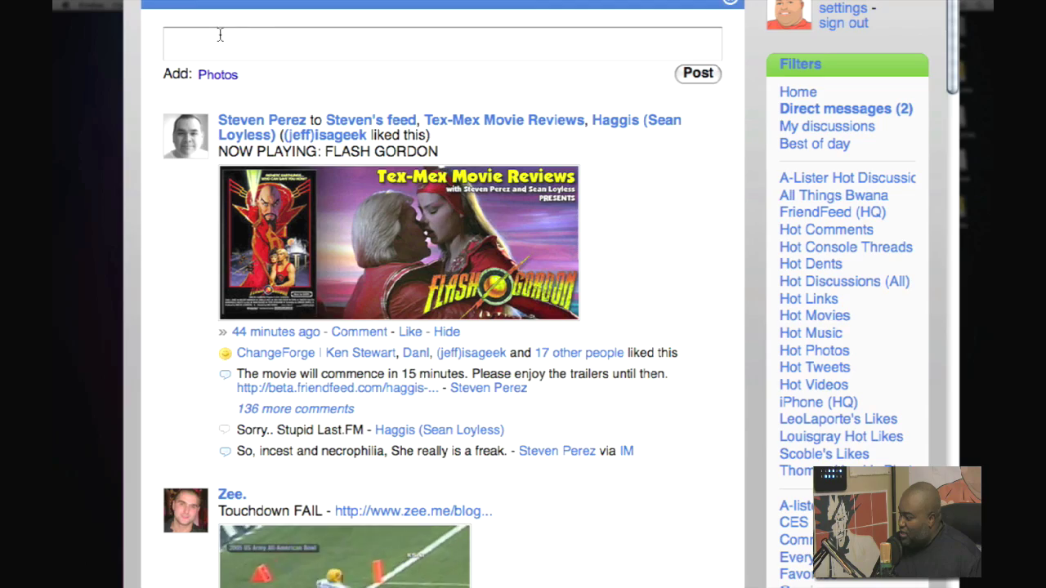
# Step: Browse the home feed's posts, including their comments and likes, and return to the top
pyautogui.scroll(-5, 507, 328)
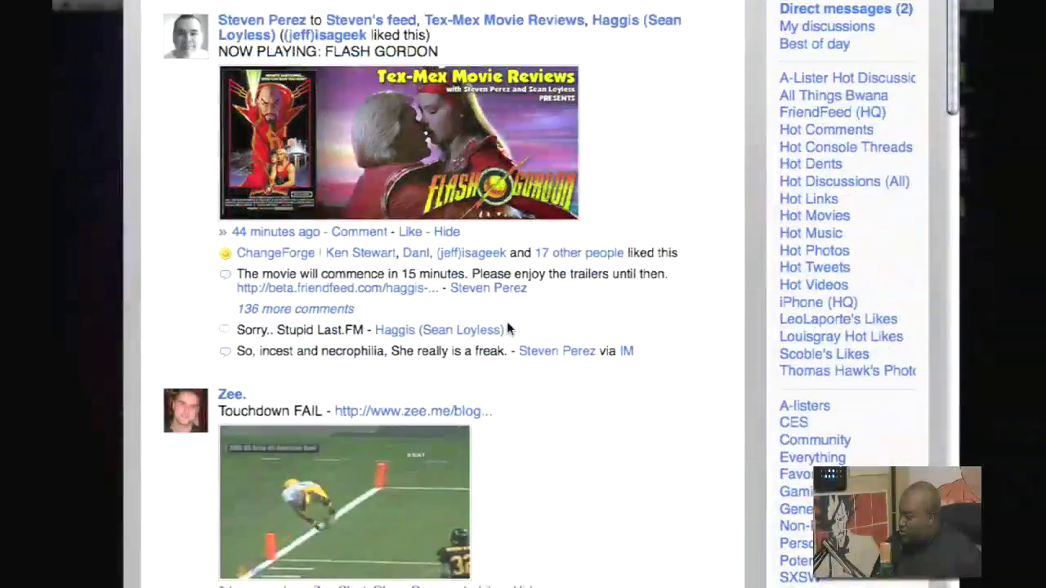
pyautogui.scroll(-10, 507, 328)
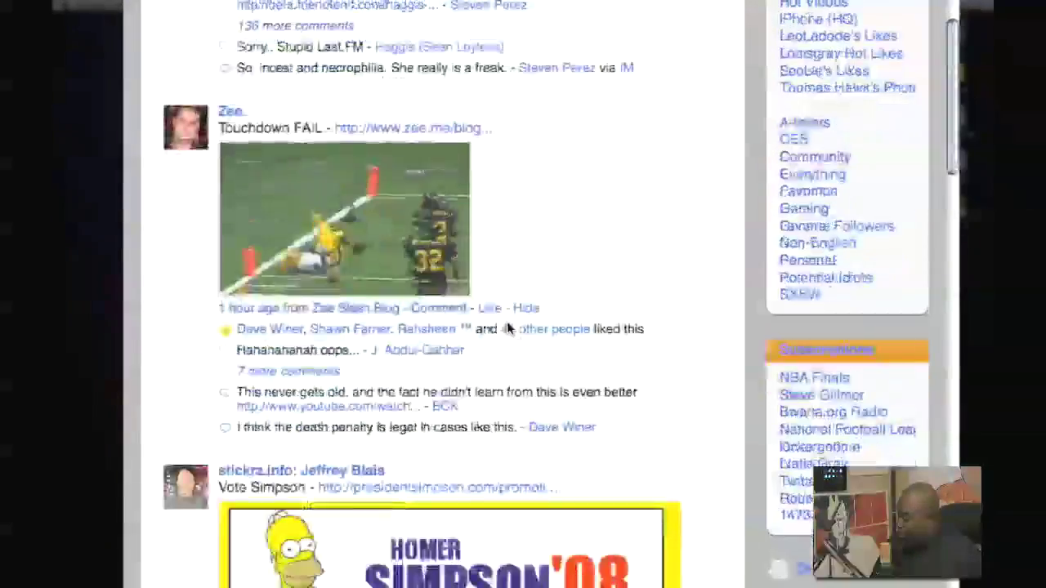
pyautogui.scroll(-3, 507, 329)
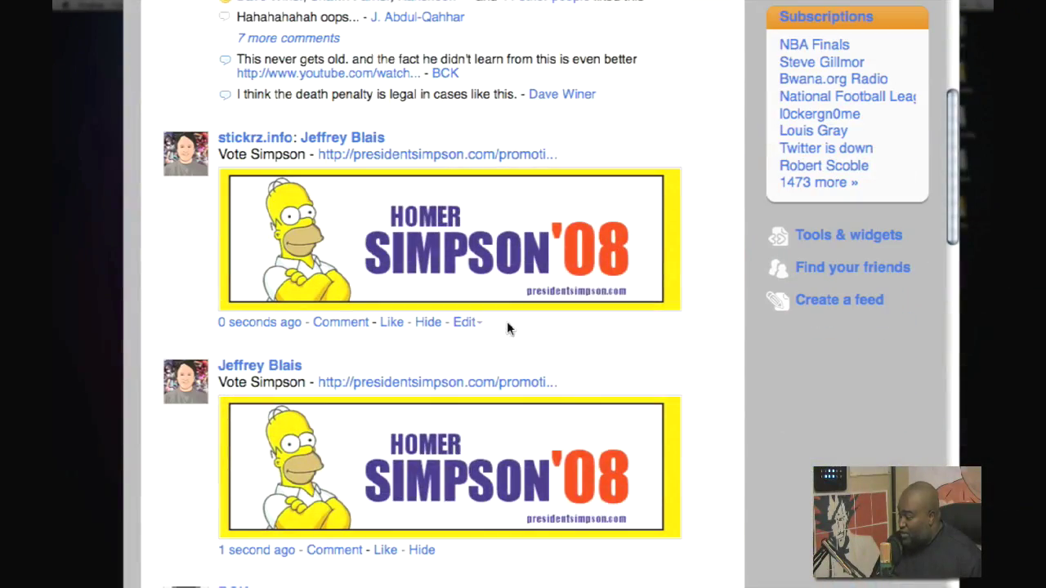
pyautogui.scroll(-8, 507, 329)
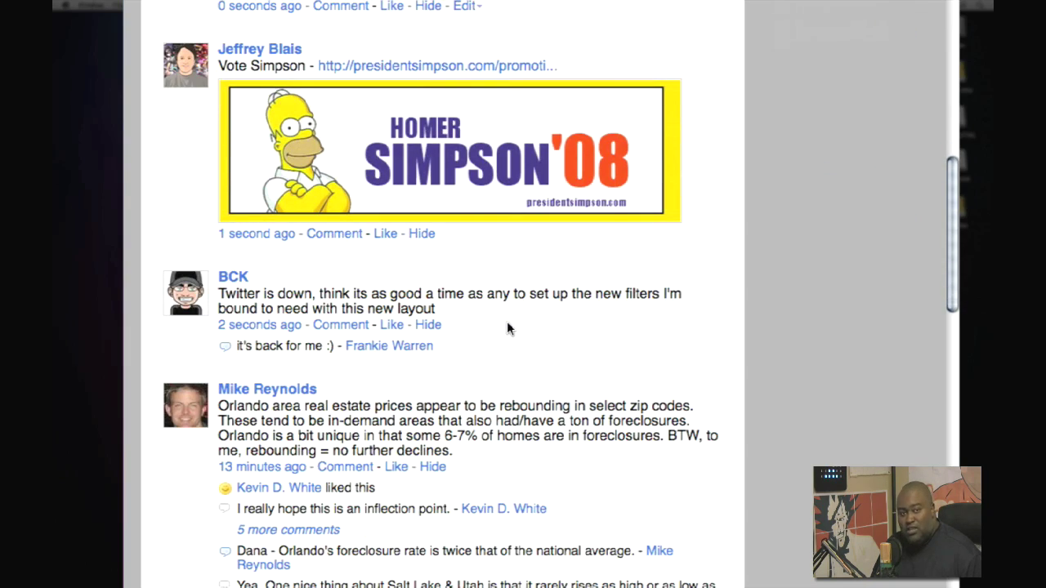
pyautogui.scroll(-2, 507, 328)
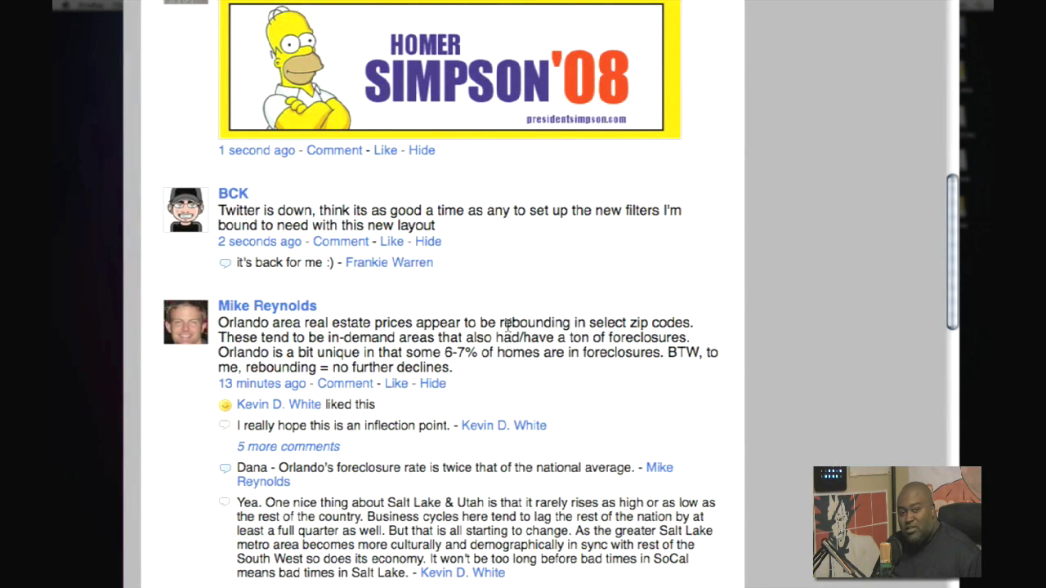
pyautogui.scroll(-1, 506, 325)
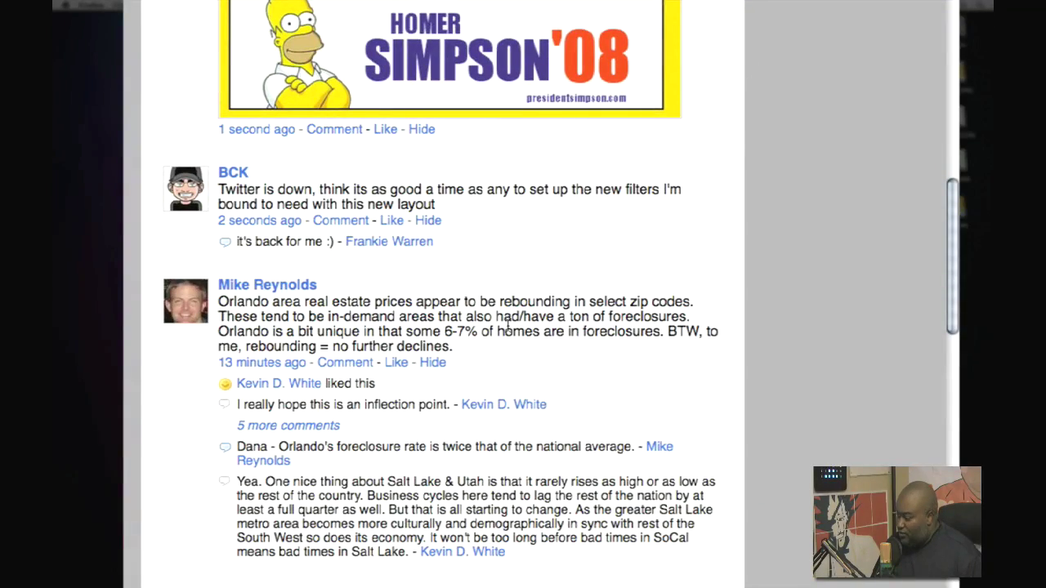
pyautogui.scroll(1, 508, 326)
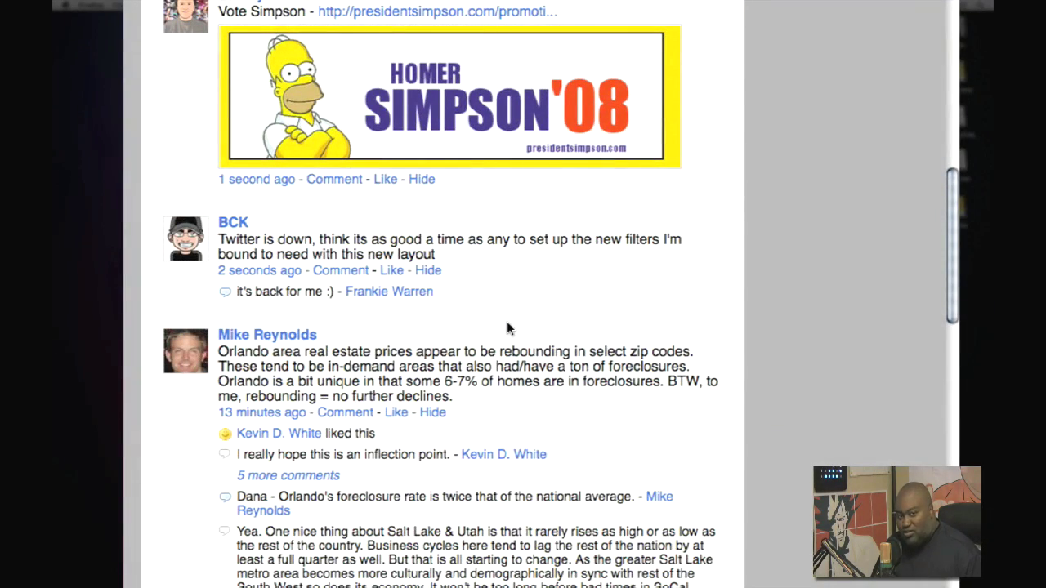
pyautogui.scroll(-1, 507, 328)
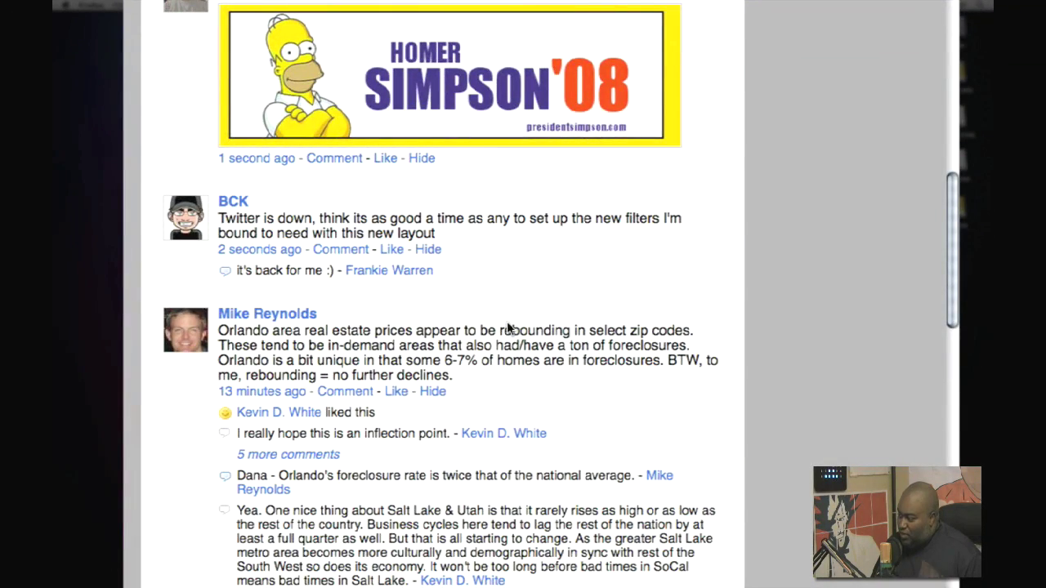
pyautogui.scroll(-1, 507, 328)
pyautogui.scroll(-1, 507, 325)
pyautogui.scroll(15, 506, 327)
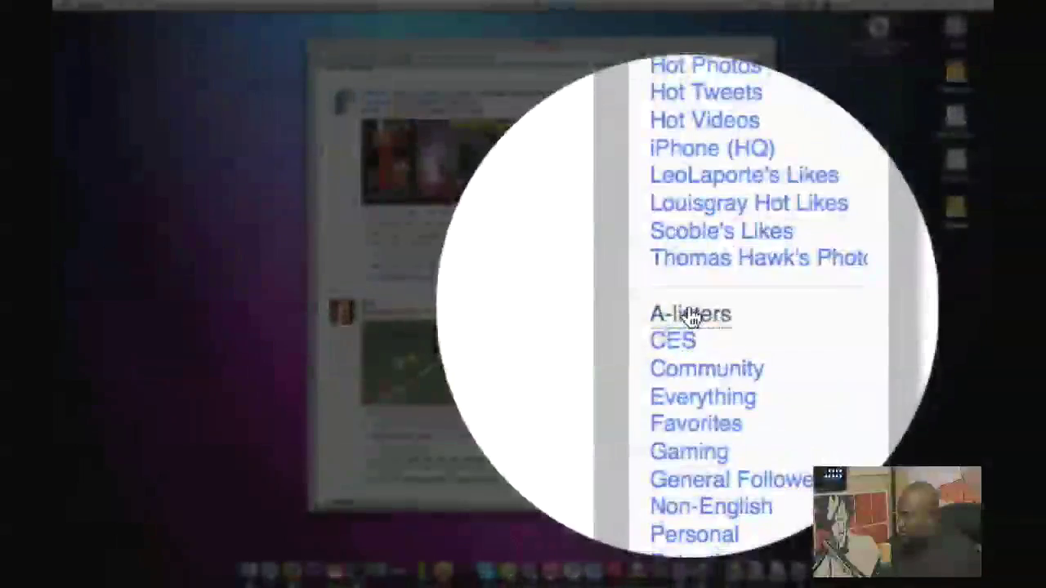
# Step: View the A-listers friend list, switch to the Everything list, and browse its posts
pyautogui.click(687, 308)
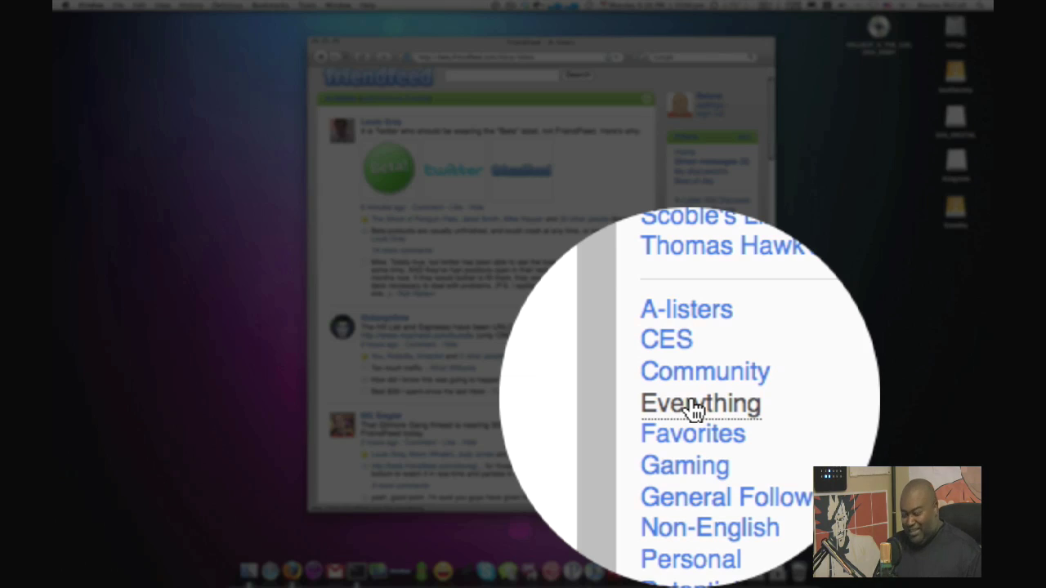
pyautogui.click(694, 419)
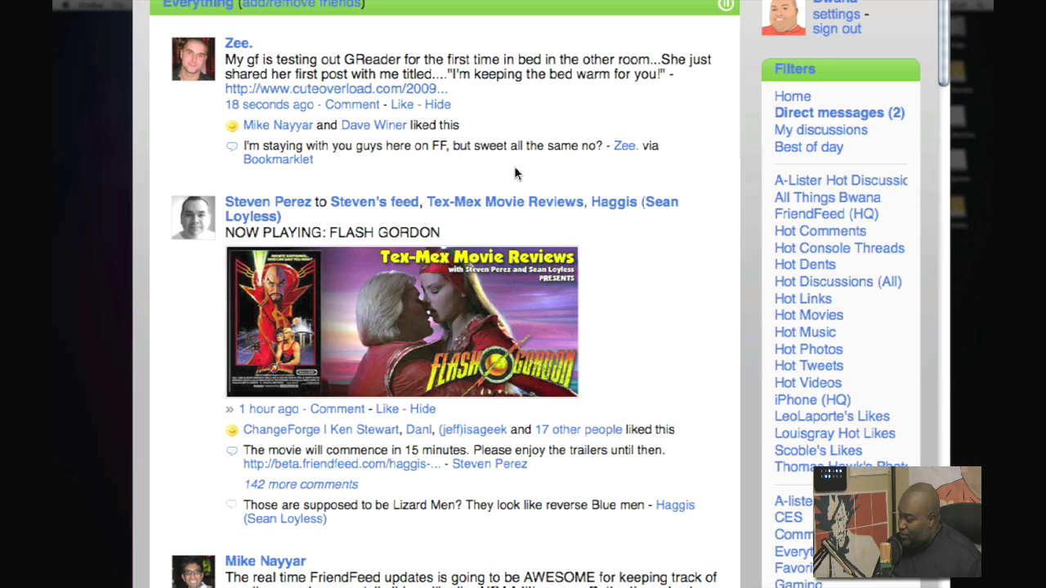
pyautogui.scroll(-15, 514, 166)
pyautogui.scroll(-15, 514, 165)
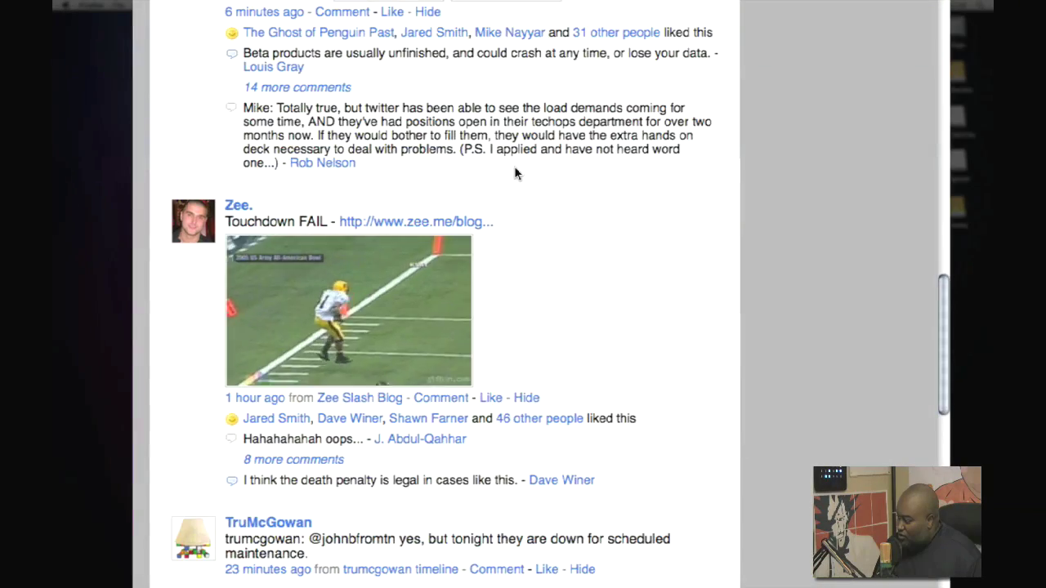
pyautogui.scroll(-5, 514, 166)
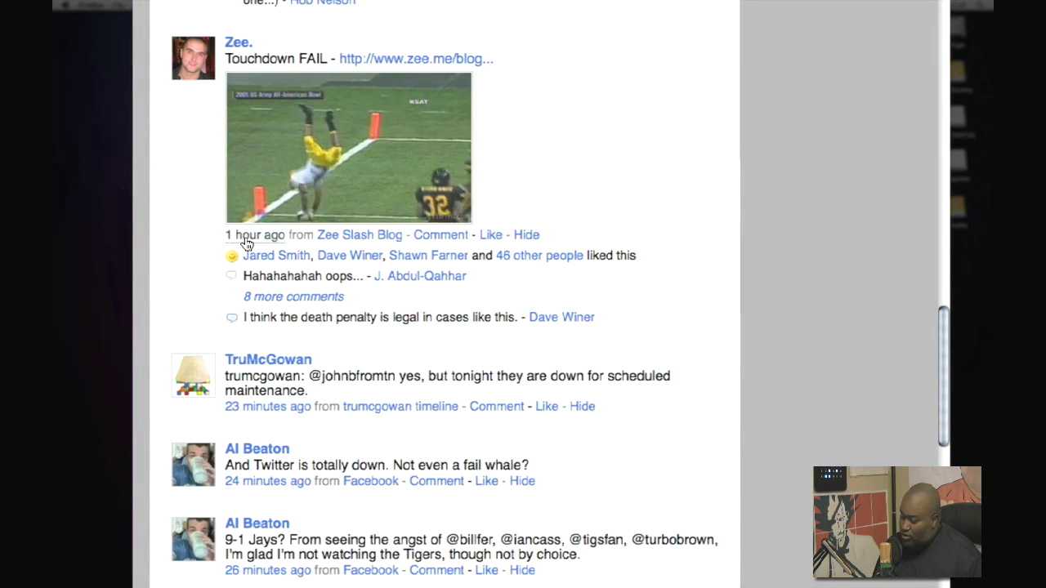
pyautogui.scroll(5, 463, 247)
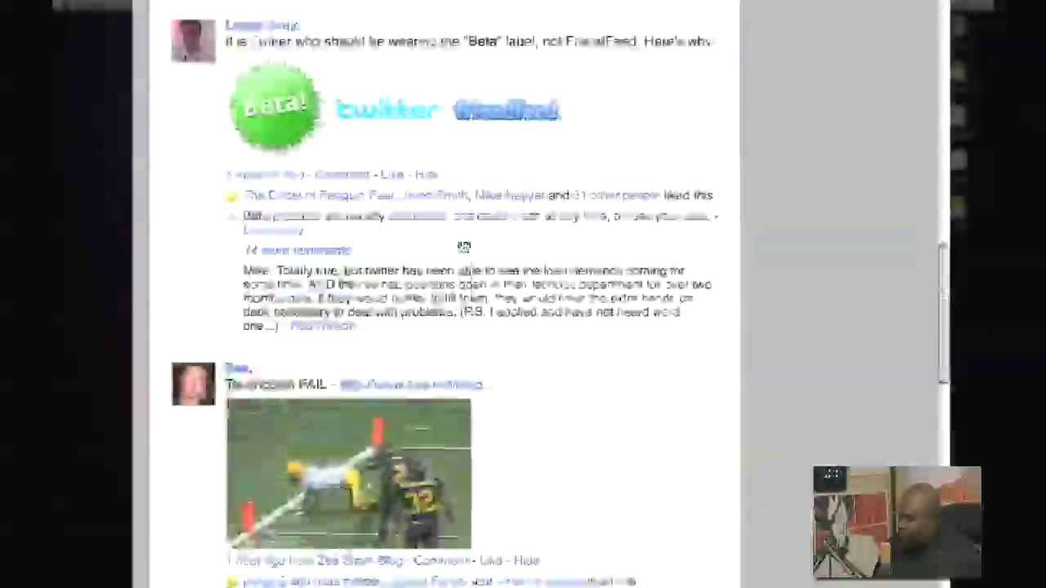
pyautogui.scroll(15, 463, 247)
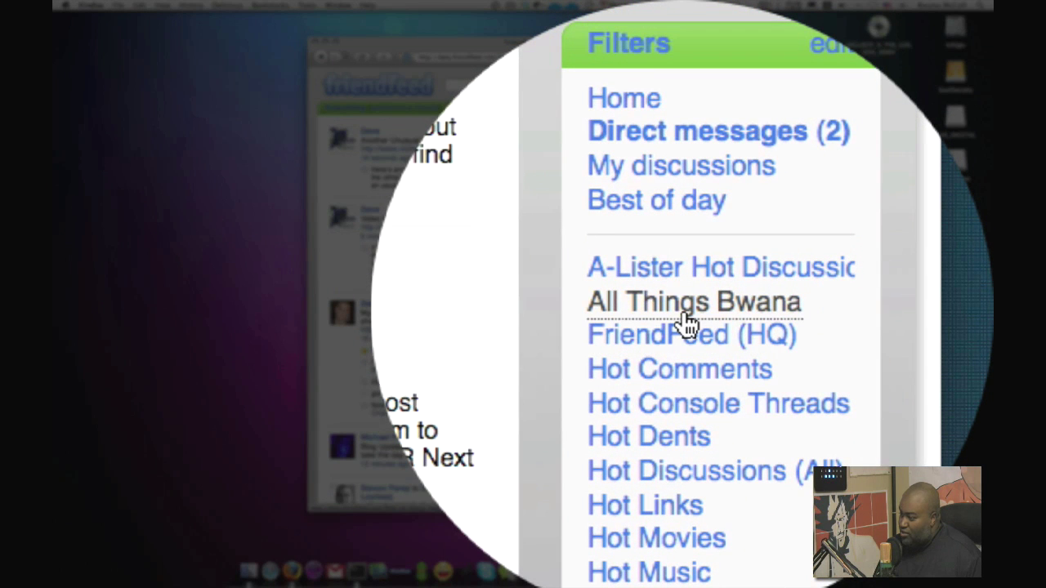
# Step: Open the saved "All Things" filter for the account owner's nickname and examine its full search query
pyautogui.click(686, 316)
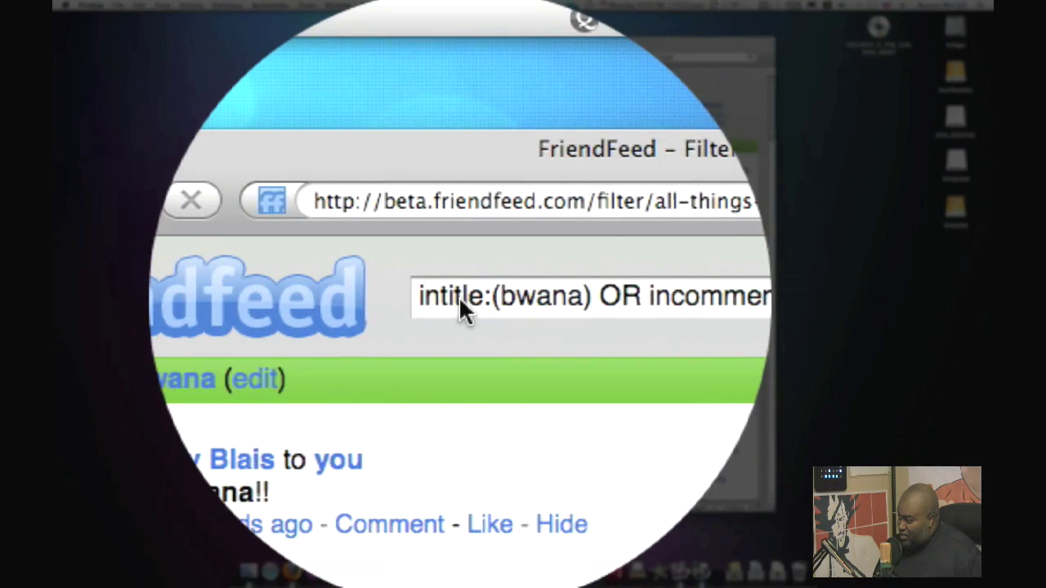
pyautogui.moveTo(500, 310); pyautogui.dragTo(567, 303)
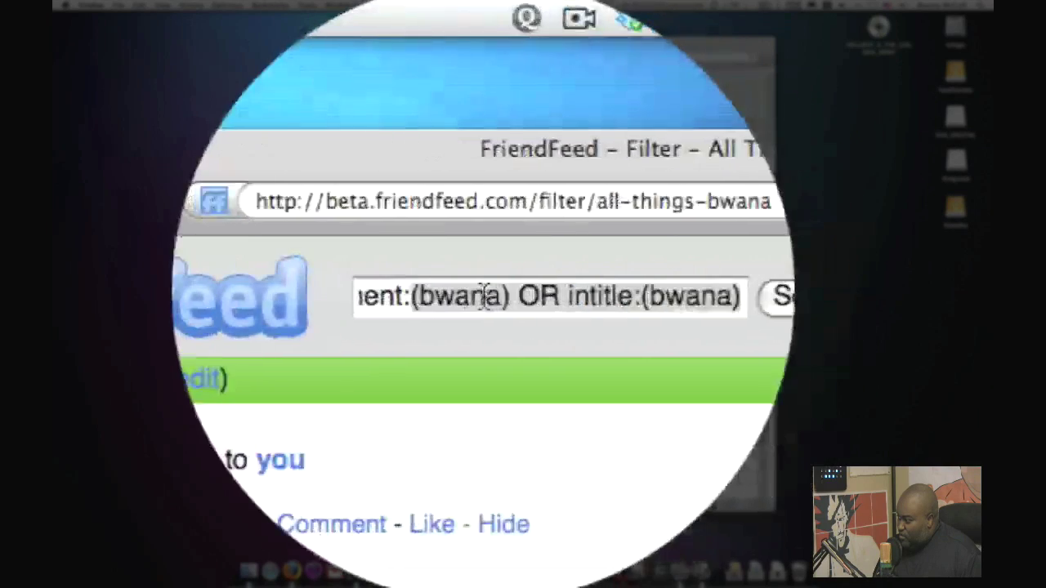
pyautogui.click(484, 294)
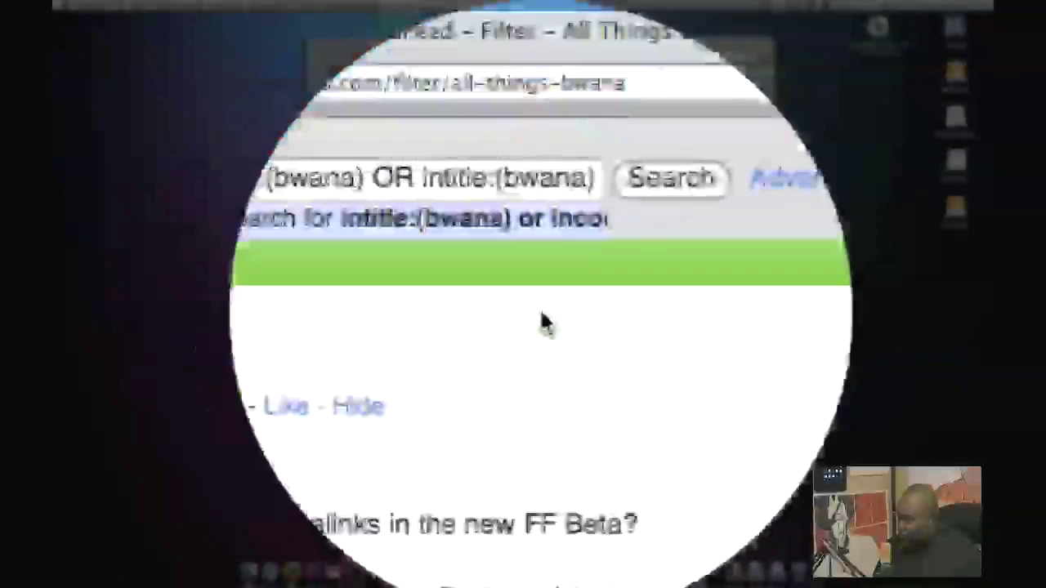
pyautogui.click(525, 320)
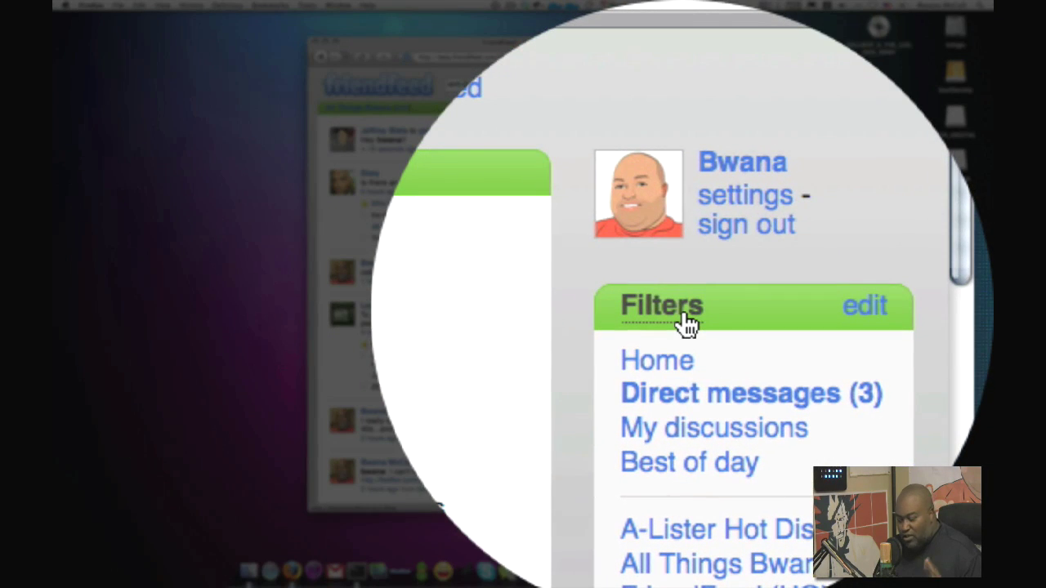
# Step: Open the filter management page and inspect the "contains the words" condition of the account owner's "All Things" filter
pyautogui.click(683, 312)
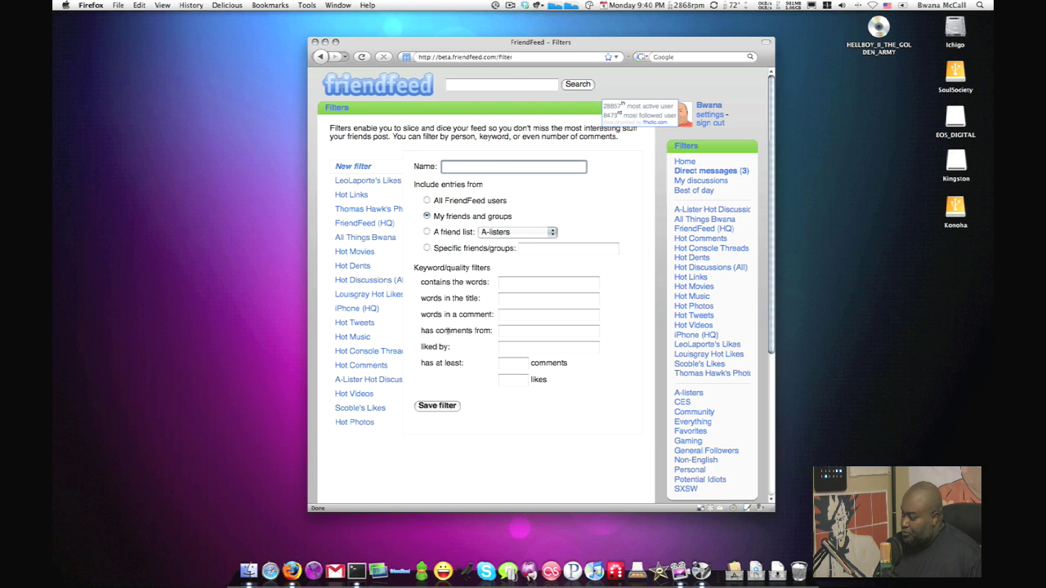
pyautogui.click(369, 237)
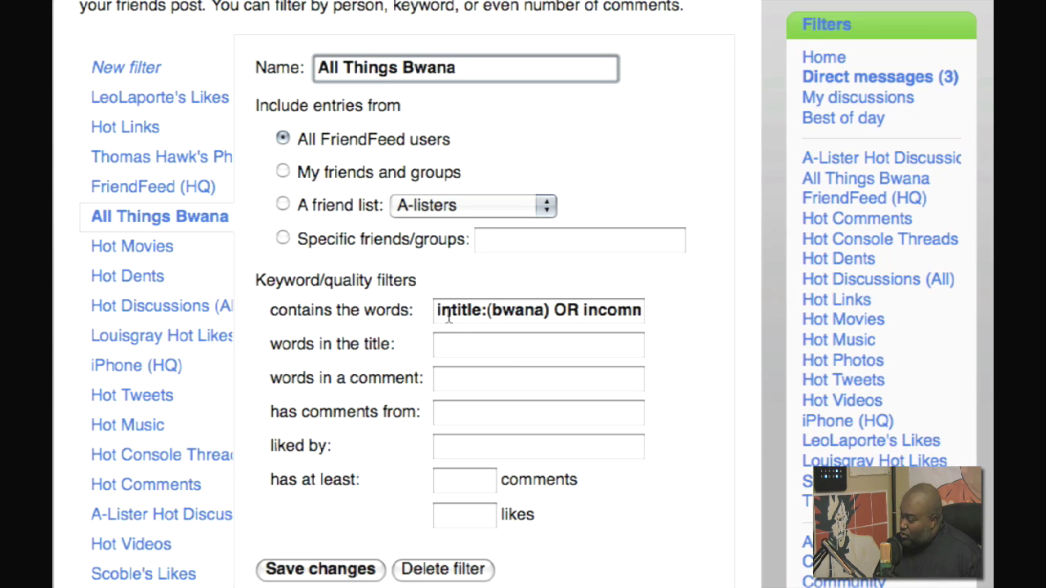
pyautogui.moveTo(437, 310); pyautogui.dragTo(677, 322)
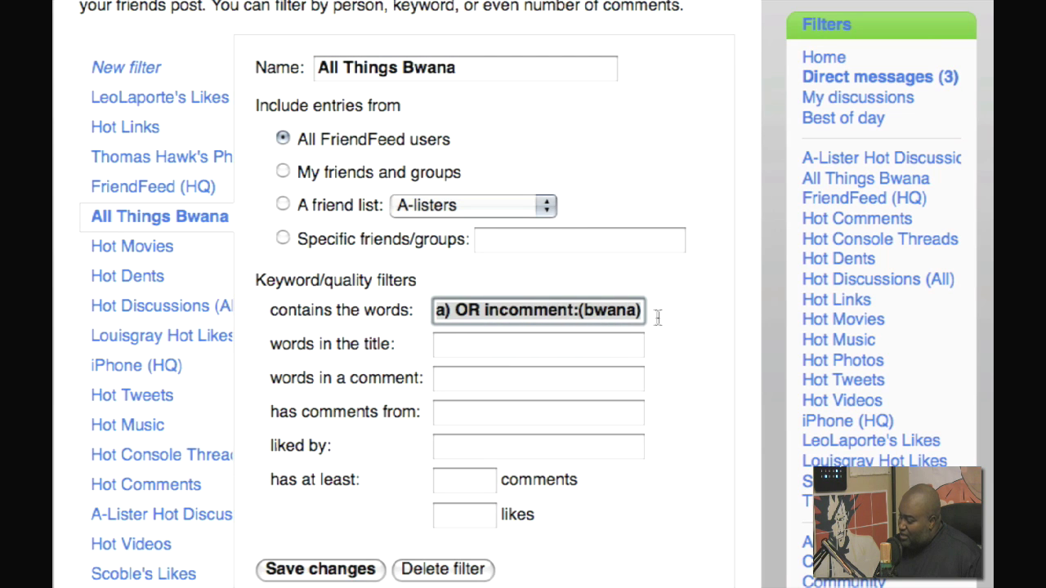
# Step: Start a new filter named "Flowers" that includes entries from all FriendFeed users and contains the word "Flower"
pyautogui.click(136, 69)
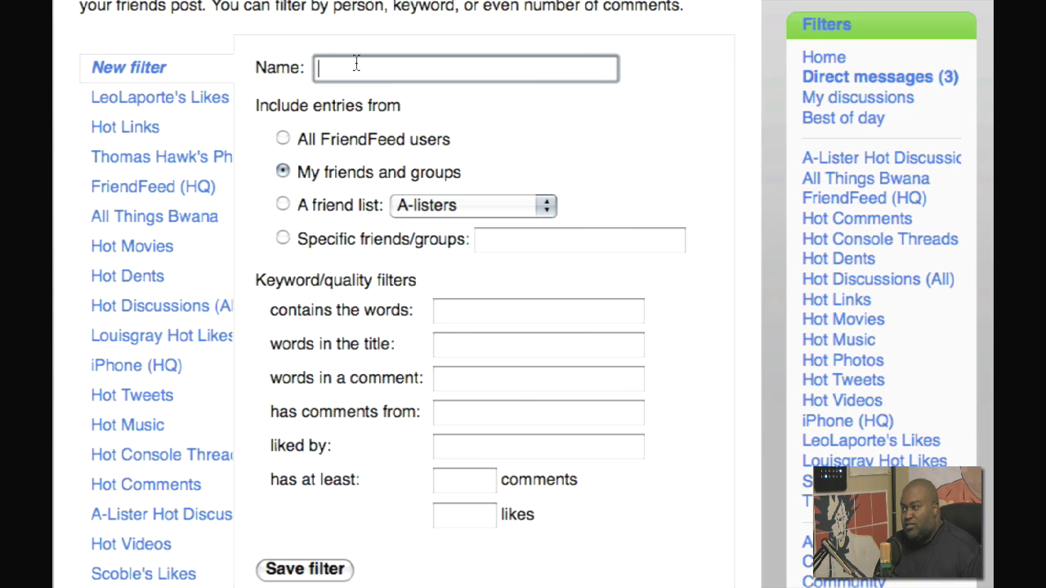
pyautogui.write('Flowers')
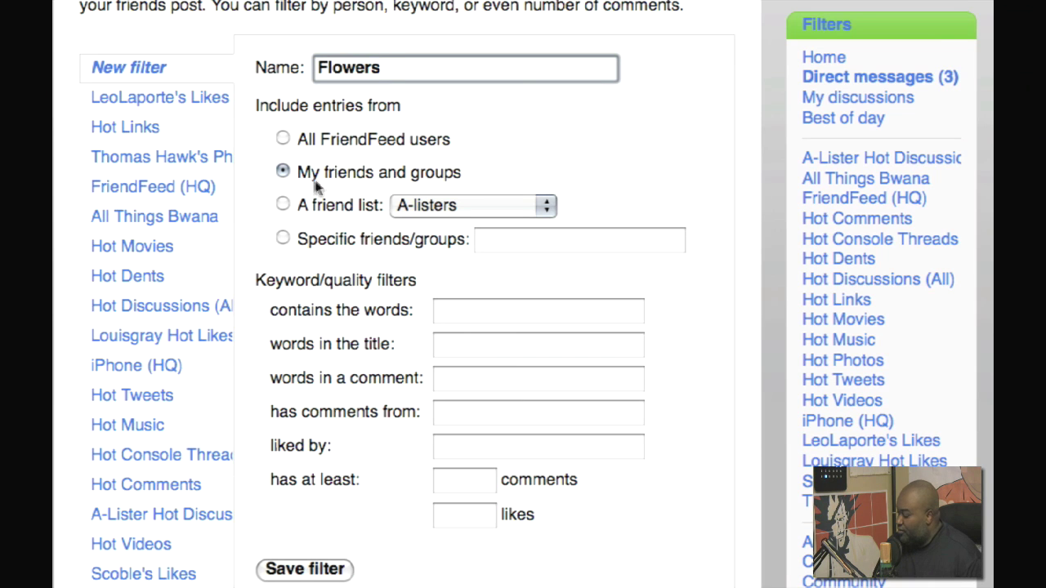
pyautogui.click(284, 138)
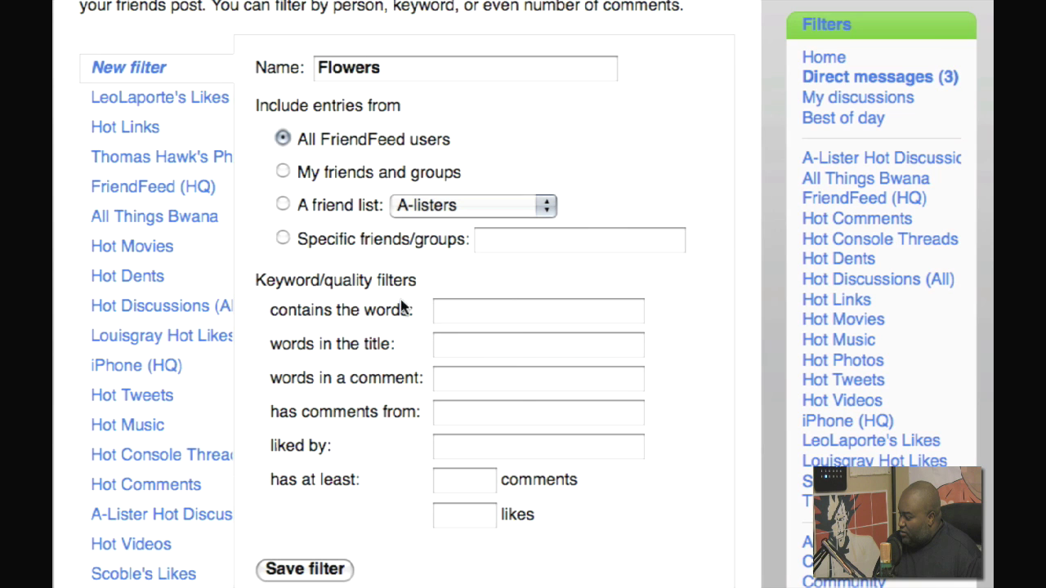
pyautogui.click(445, 313)
pyautogui.write('Flower')
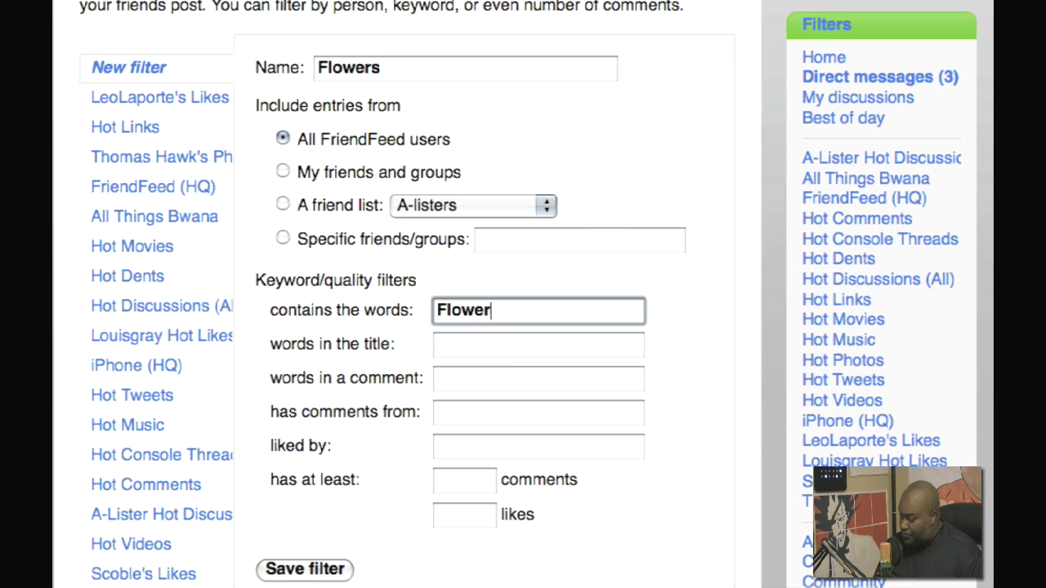
# Step: Require at least 1 comment and 5 likes for the new Flowers filter and save it
pyautogui.click(449, 482)
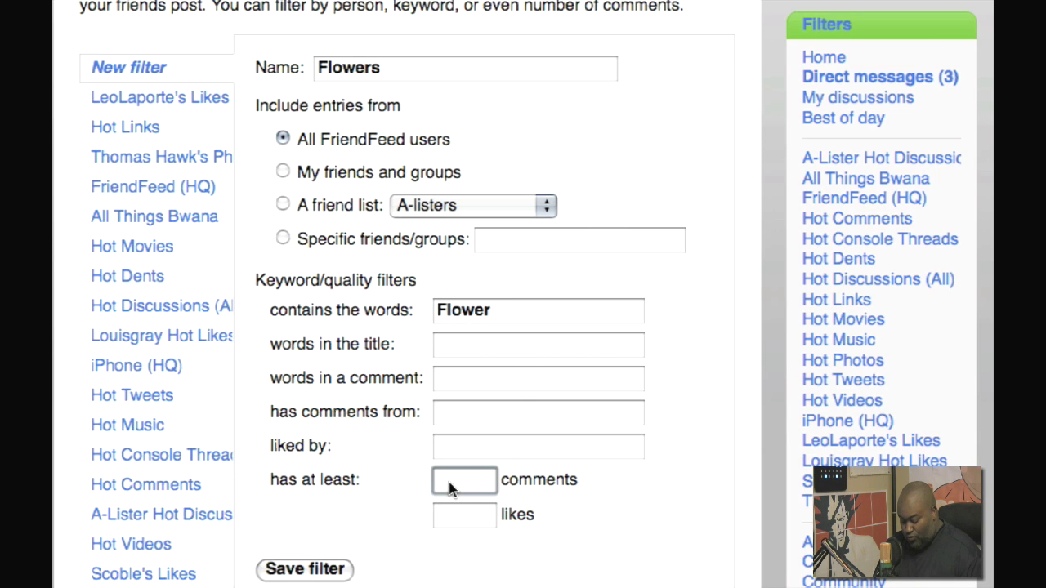
pyautogui.write('1')
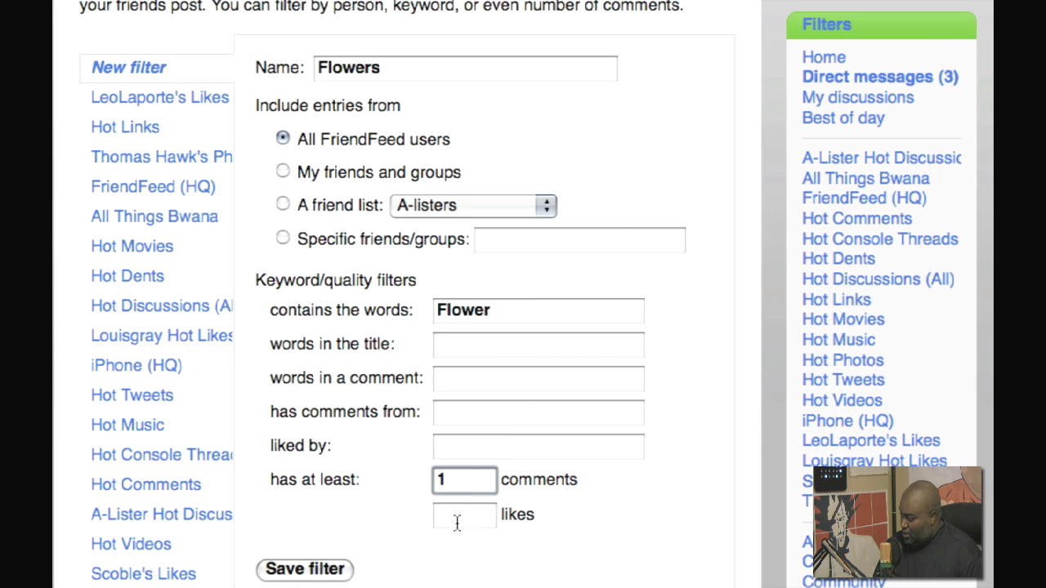
pyautogui.click(503, 382)
pyautogui.click(446, 523)
pyautogui.write('5')
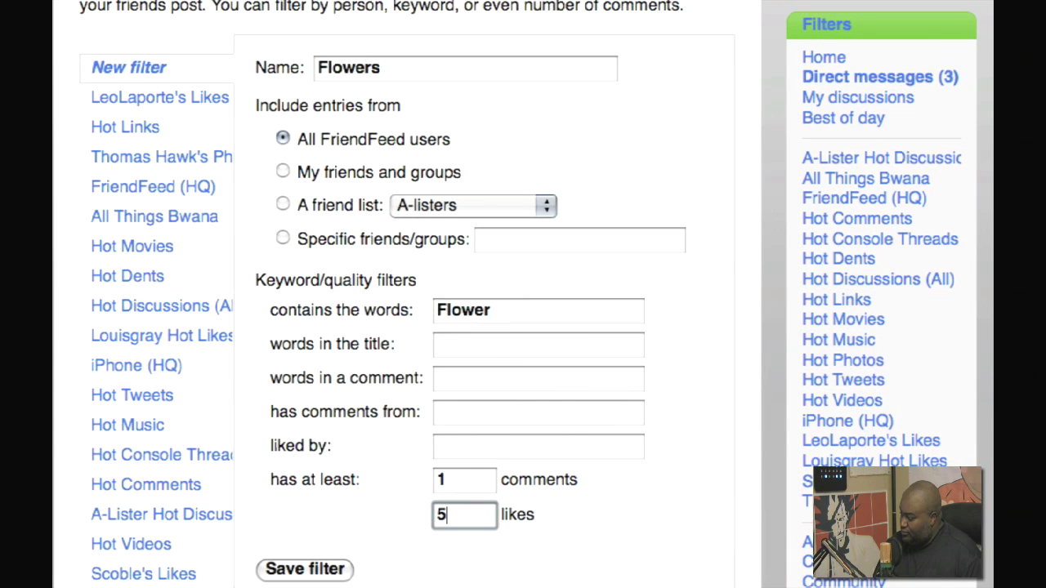
pyautogui.click(335, 572)
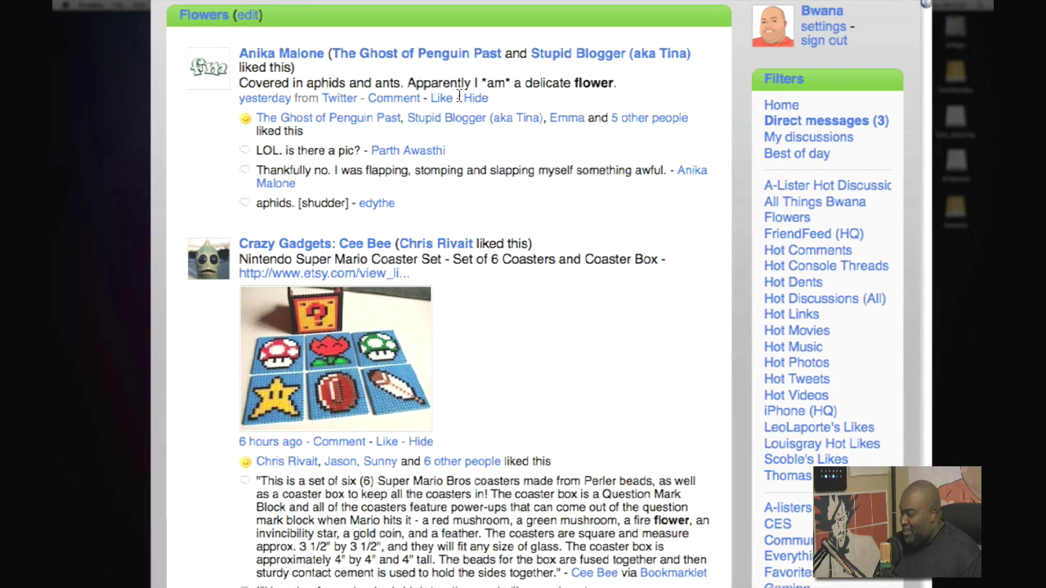
# Step: Browse the entries matched by the saved Flowers filter
pyautogui.scroll(-2, 470, 211)
pyautogui.scroll(-8, 470, 211)
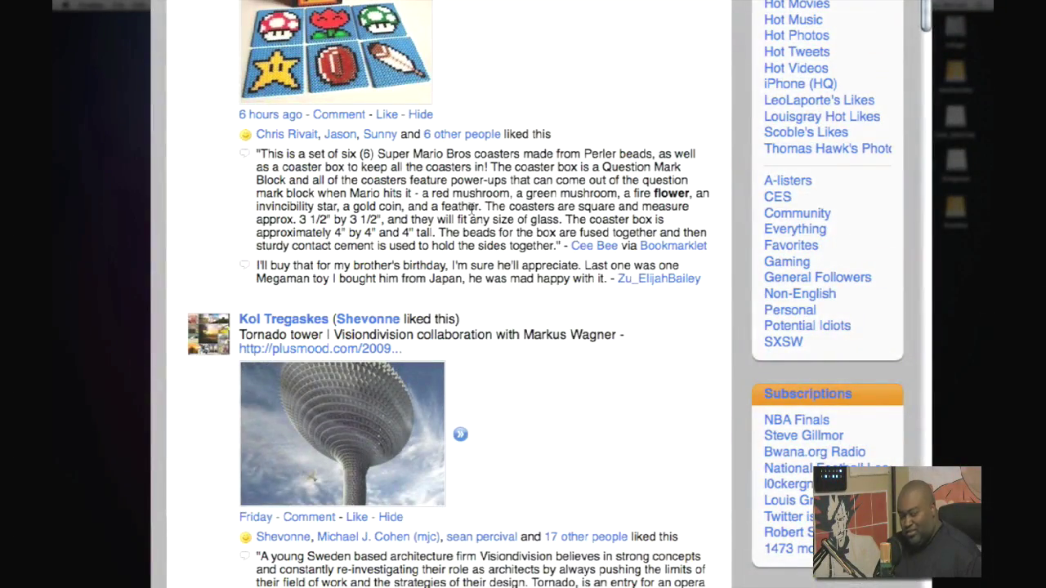
pyautogui.scroll(-8, 472, 209)
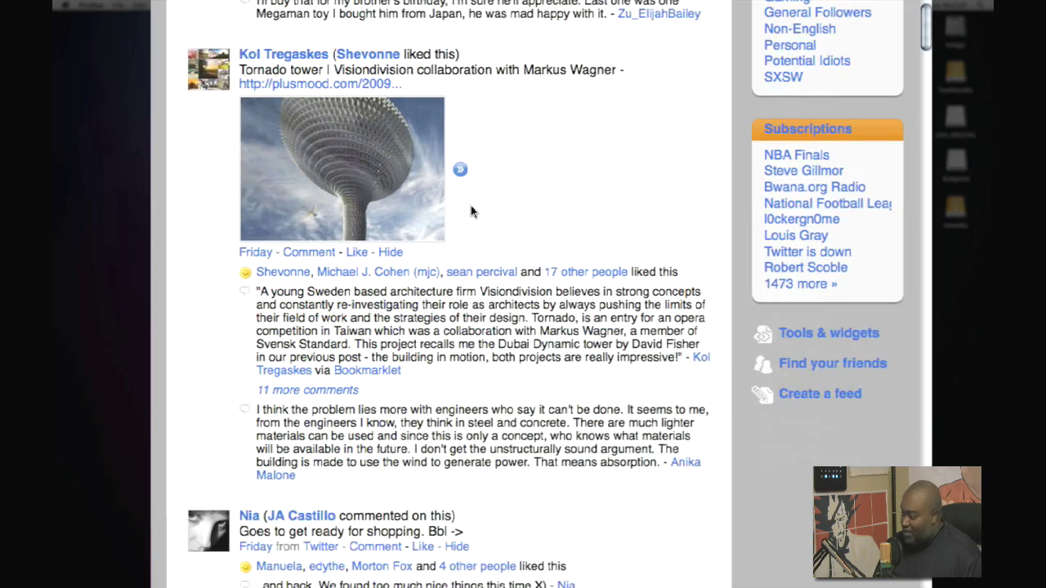
pyautogui.scroll(-17, 471, 211)
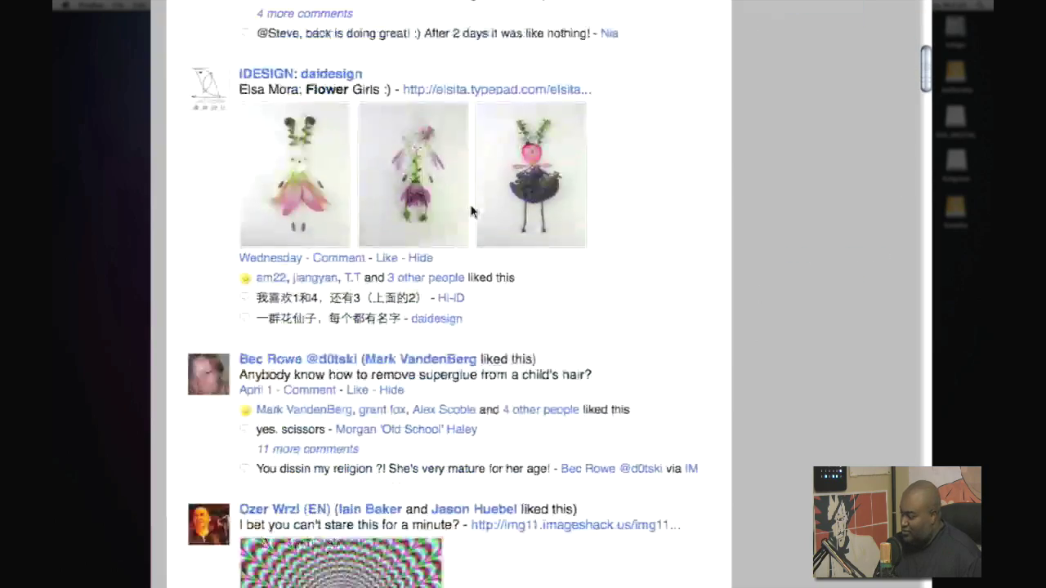
pyautogui.scroll(-7, 471, 211)
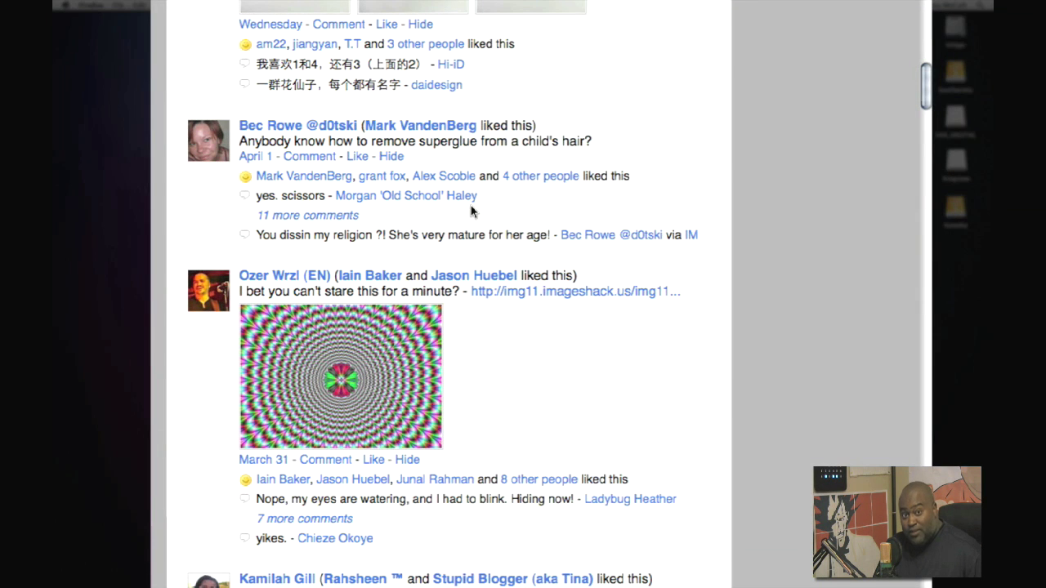
pyautogui.scroll(14, 471, 205)
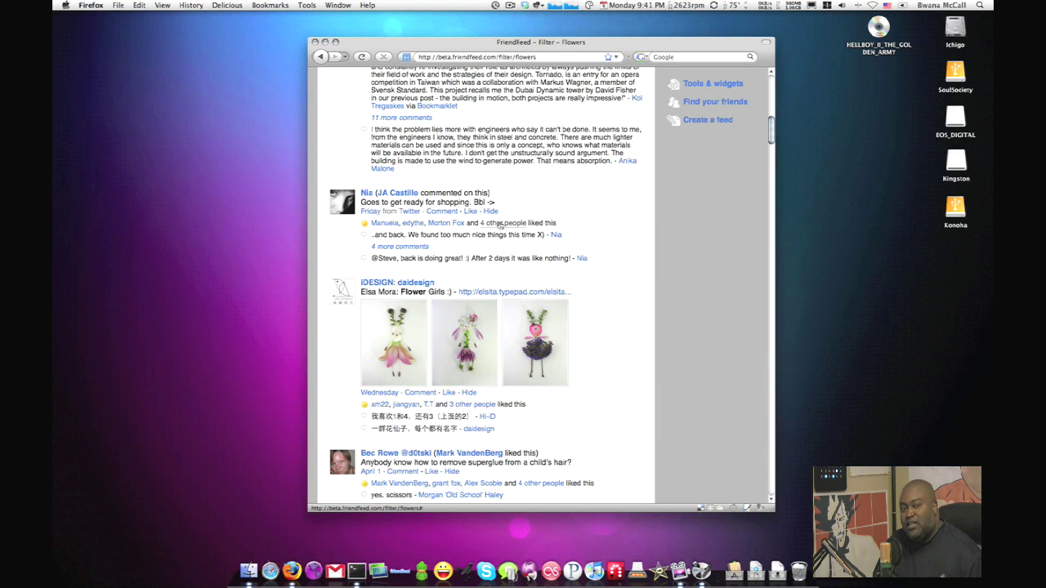
# Step: Open the Hot Comments filter and view its matching entries
pyautogui.scroll(10, 500, 226)
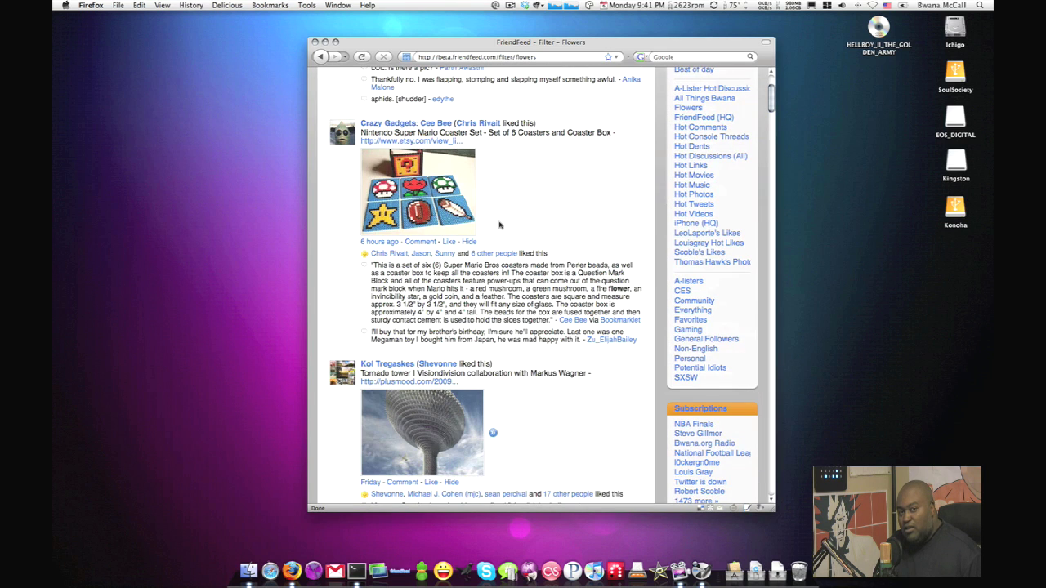
pyautogui.scroll(5, 500, 225)
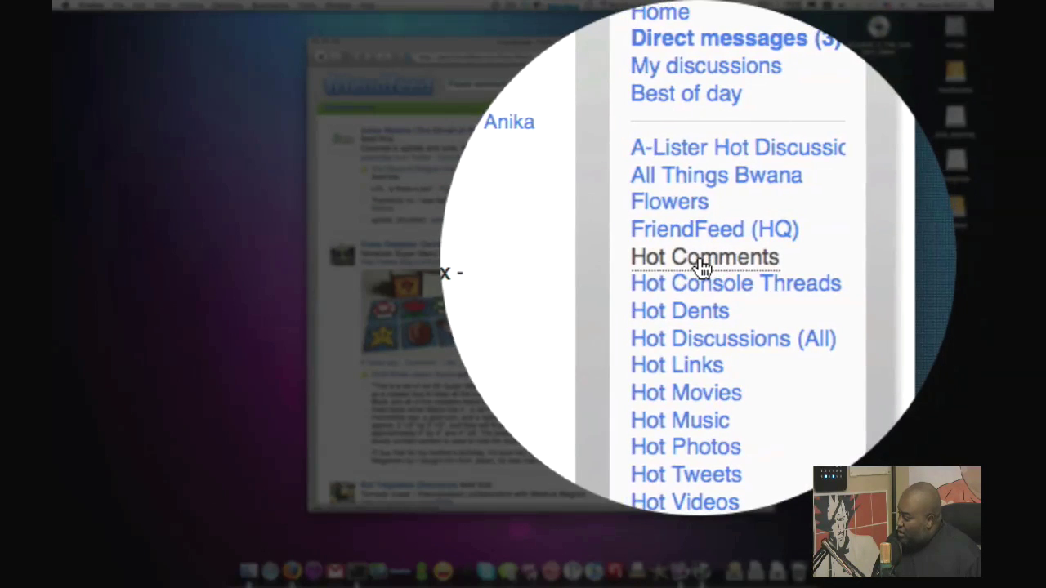
pyautogui.click(701, 260)
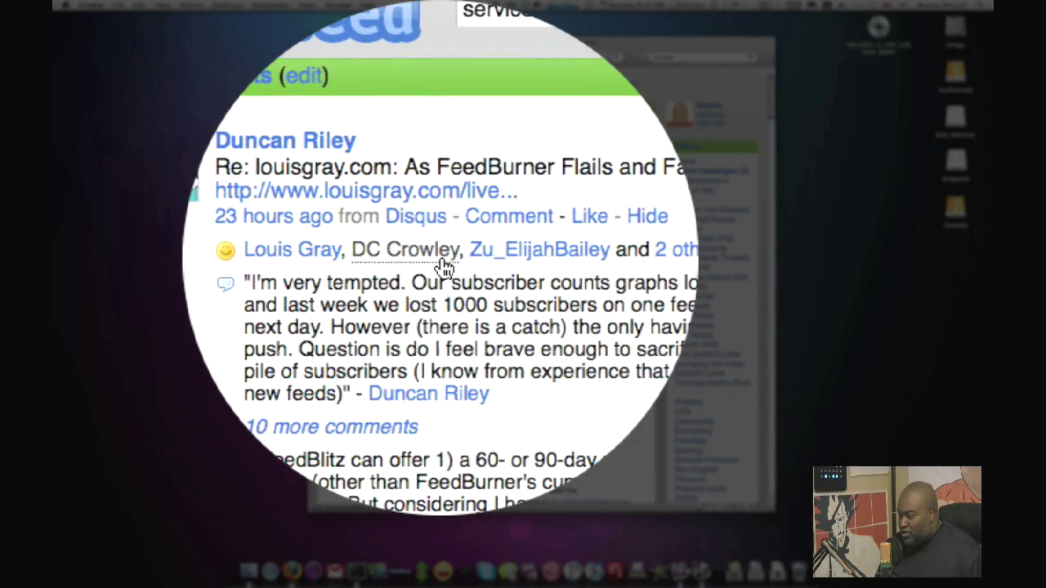
pyautogui.moveTo(444, 268)
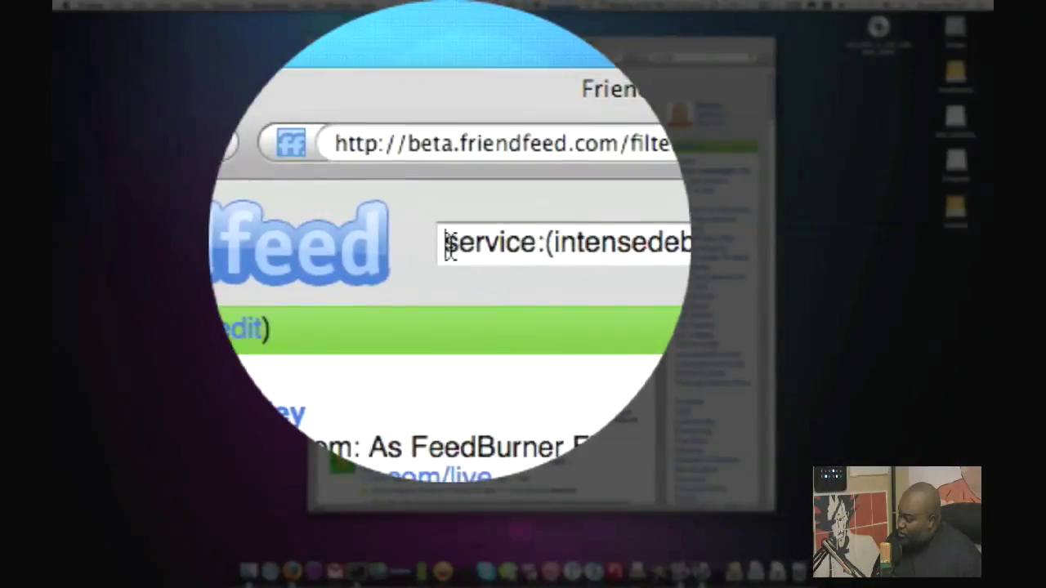
# Step: Read through the full search query behind the Hot Comments filter, including its service, comments and likes conditions
pyautogui.click(491, 246)
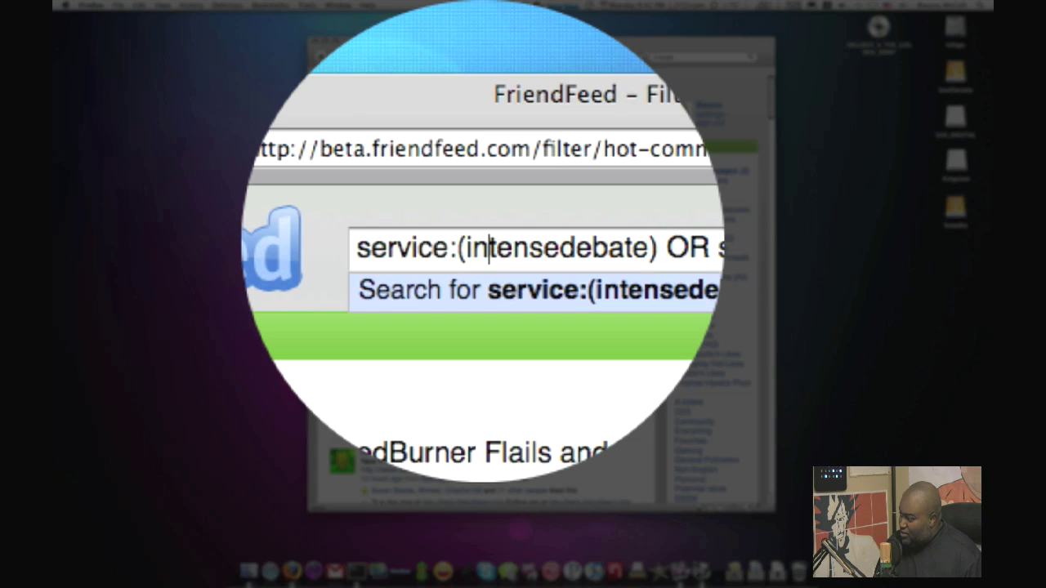
pyautogui.press('Right')
pyautogui.press('Right')
pyautogui.press('Right')
pyautogui.press('Right')
pyautogui.press('Right')
pyautogui.press('Right')
pyautogui.press('Right')
pyautogui.press('Right')
pyautogui.press('Right')
pyautogui.press('Right')
pyautogui.press('Right')
pyautogui.press('Right')
pyautogui.press('Right')
pyautogui.press('Right')
pyautogui.press('Right')
pyautogui.press('Right')
pyautogui.press('Right')
pyautogui.press('Right')
pyautogui.press('Right')
pyautogui.press('Right')
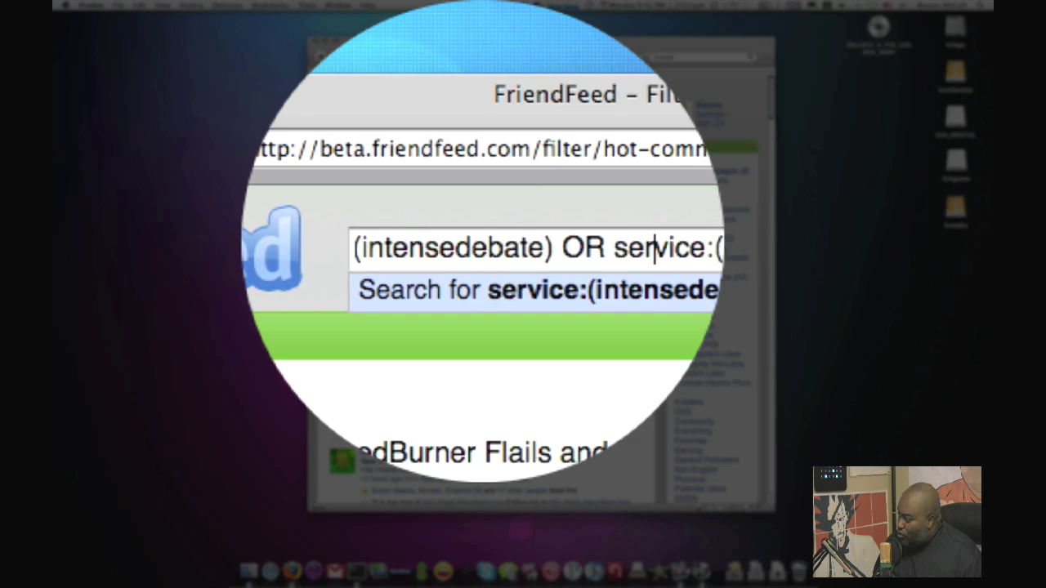
pyautogui.press('Right')
pyautogui.press('Right')
pyautogui.press('Right')
pyautogui.press('Right')
pyautogui.press('Right')
pyautogui.press('Right')
pyautogui.press('Right')
pyautogui.press('Right')
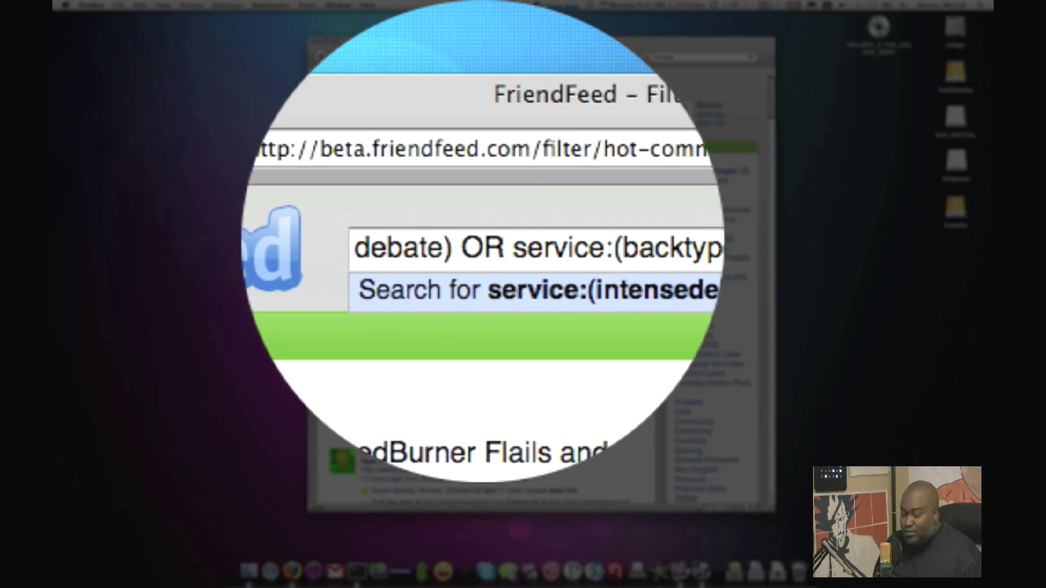
pyautogui.press('Right')
pyautogui.press('Right')
pyautogui.press('Right')
pyautogui.press('Right')
pyautogui.press('Right')
pyautogui.press('Right')
pyautogui.press('Right')
pyautogui.press('Right')
pyautogui.press('Right')
pyautogui.press('Right')
pyautogui.press('Right')
pyautogui.press('Right')
pyautogui.press('Right')
pyautogui.press('Right')
pyautogui.press('Right')
pyautogui.press('Right')
pyautogui.press('Right')
pyautogui.press('Right')
pyautogui.press('Right')
pyautogui.press('Right')
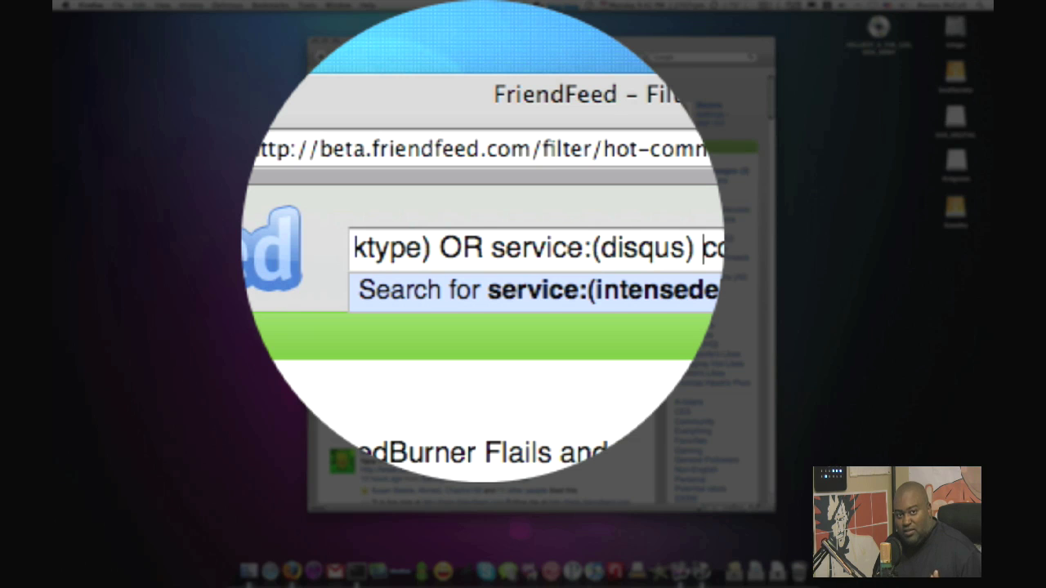
pyautogui.press('Right')
pyautogui.press('Right')
pyautogui.press('Right')
pyautogui.press('Right')
pyautogui.press('Right')
pyautogui.press('Right')
pyautogui.press('Right')
pyautogui.press('Right')
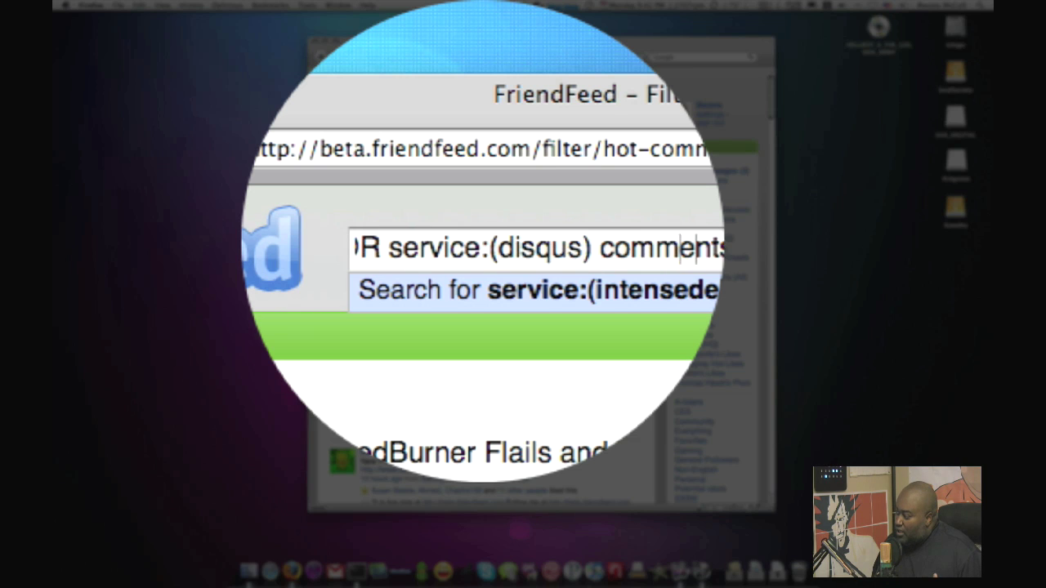
pyautogui.press('Right')
pyautogui.press('Right')
pyautogui.press('Right')
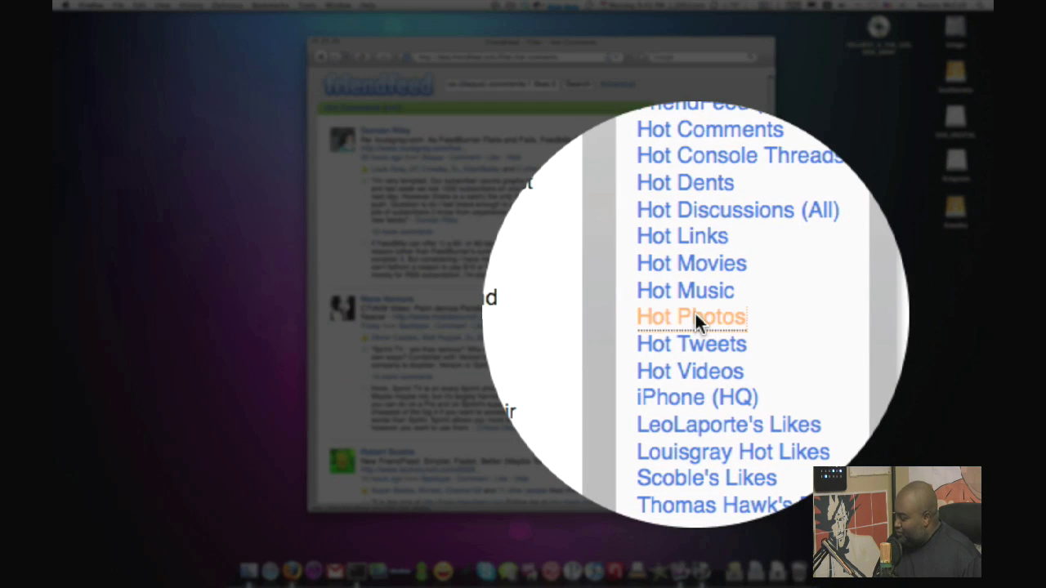
# Step: Open the Hot Photos filter and inspect its search query through to the comments and likes conditions
pyautogui.click(695, 315)
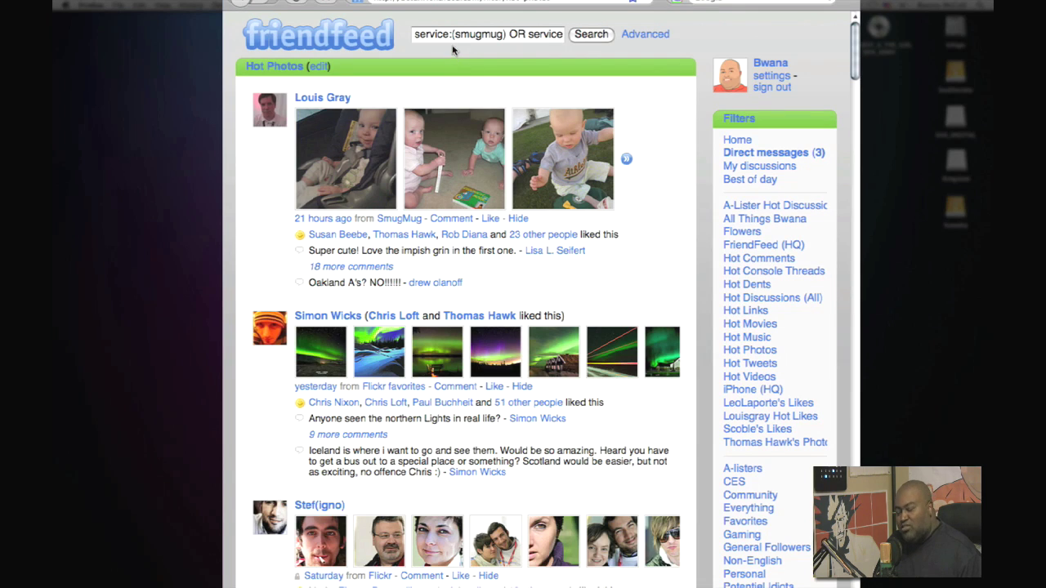
pyautogui.moveTo(442, 35); pyautogui.dragTo(534, 42)
pyautogui.click(497, 42)
pyautogui.press('End')
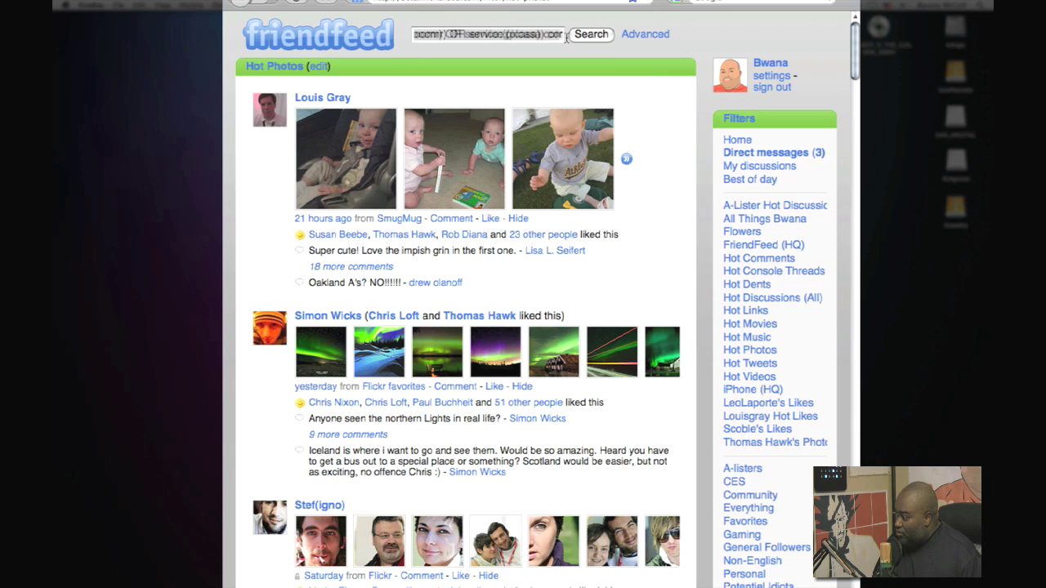
pyautogui.click(486, 36)
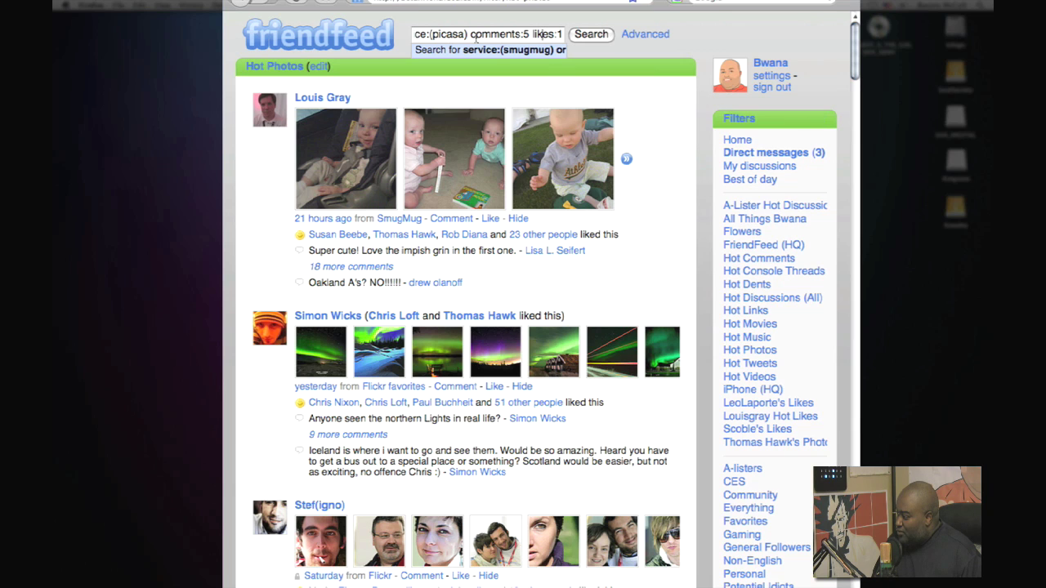
pyautogui.click(537, 78)
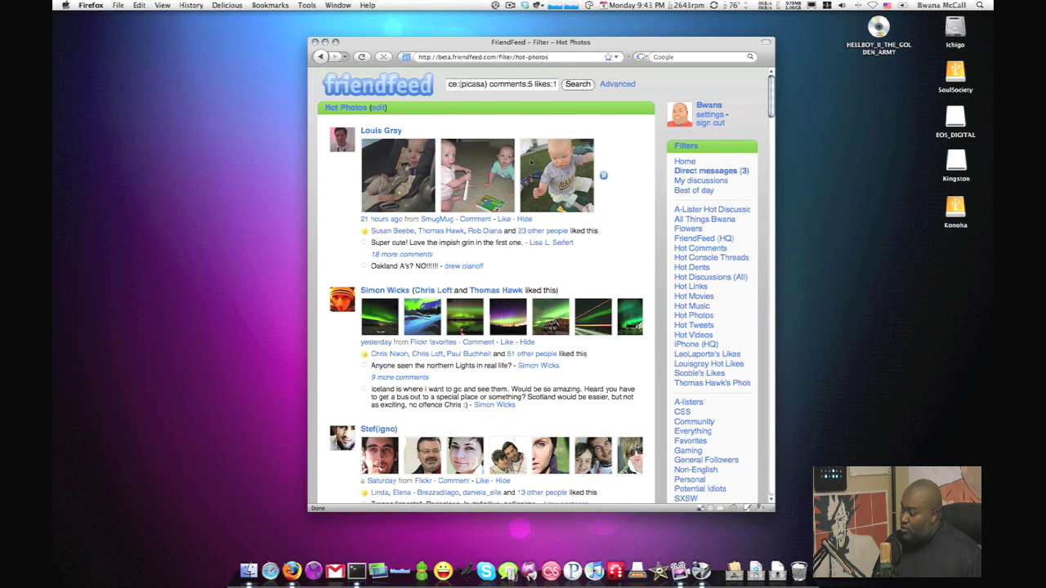
# Step: Browse the photo entries matched by the Hot Photos filter
pyautogui.scroll(-5, 527, 203)
pyautogui.scroll(-4, 527, 202)
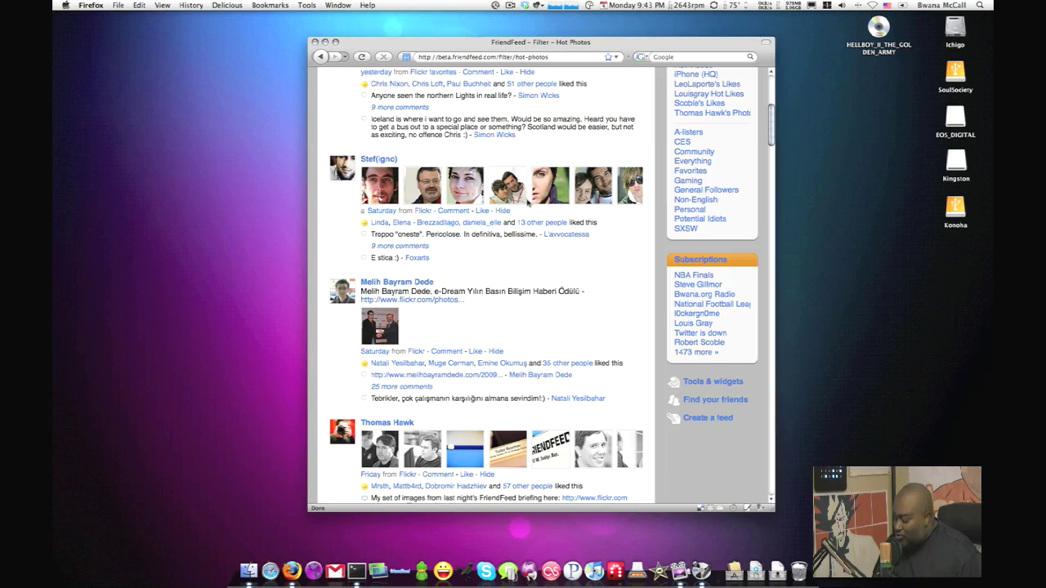
pyautogui.scroll(-15, 527, 203)
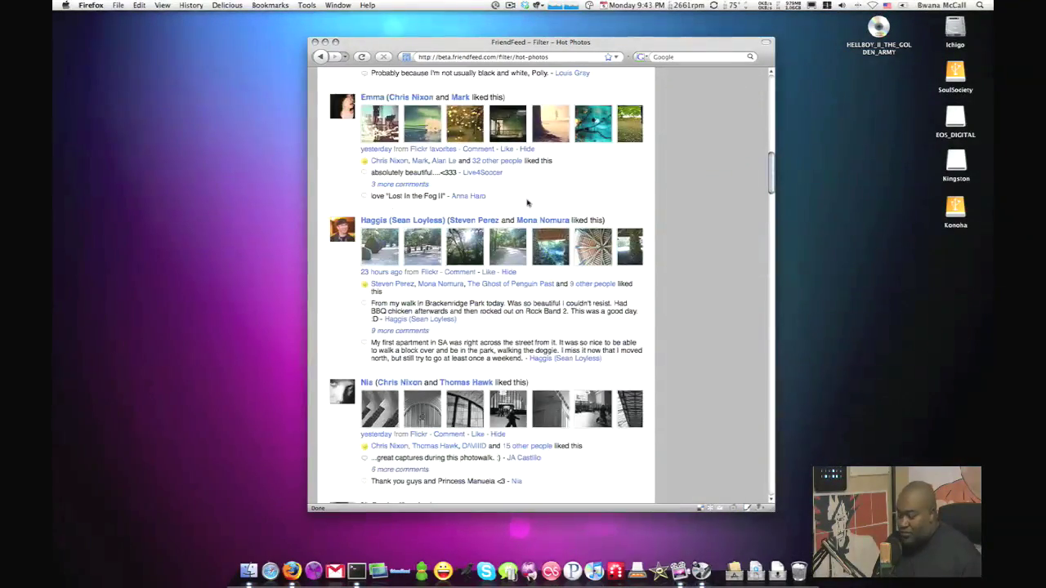
pyautogui.scroll(20, 527, 203)
pyautogui.scroll(-20, 527, 202)
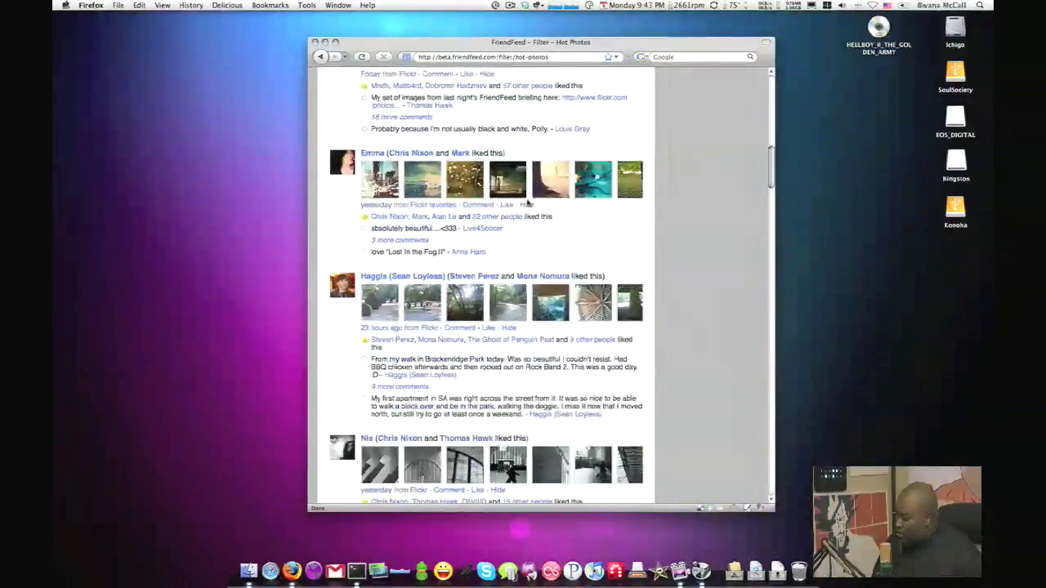
pyautogui.scroll(3, 353, 175)
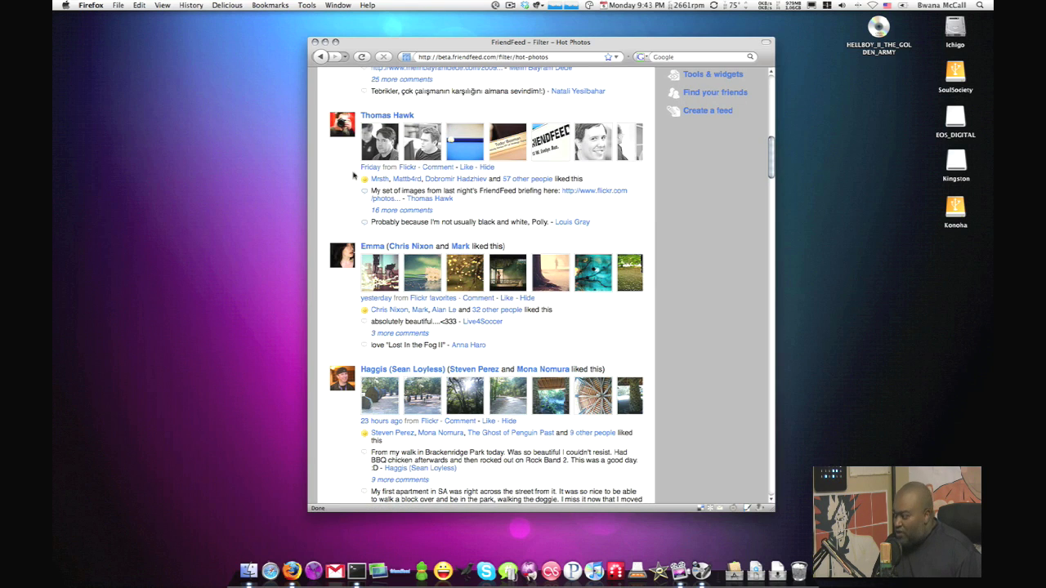
pyautogui.scroll(20, 357, 175)
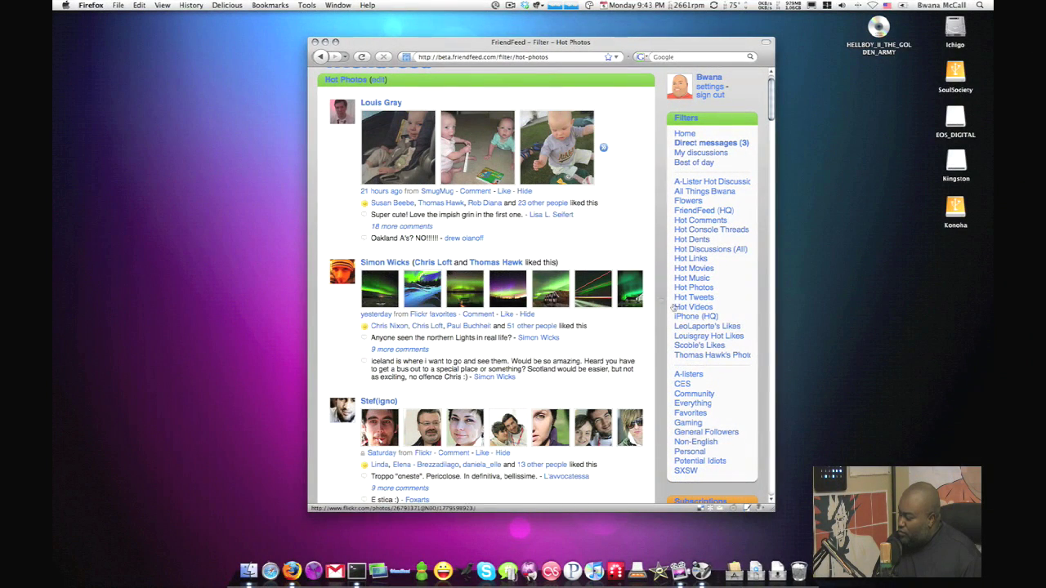
# Step: Open the photographer's Photo Picks filter for editing and inspect its "contains the words" condition to the end
pyautogui.click(705, 356)
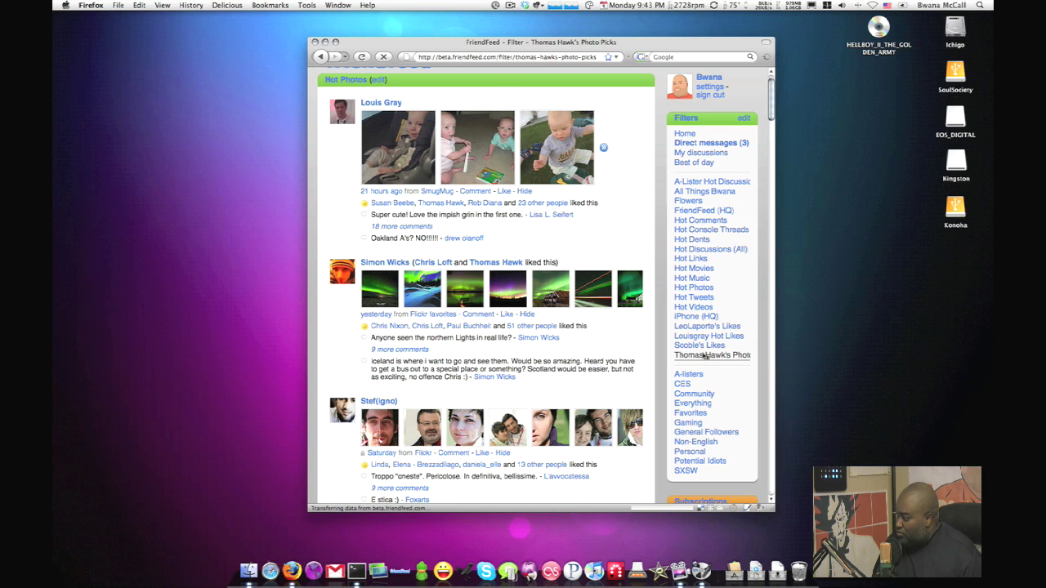
pyautogui.click(439, 107)
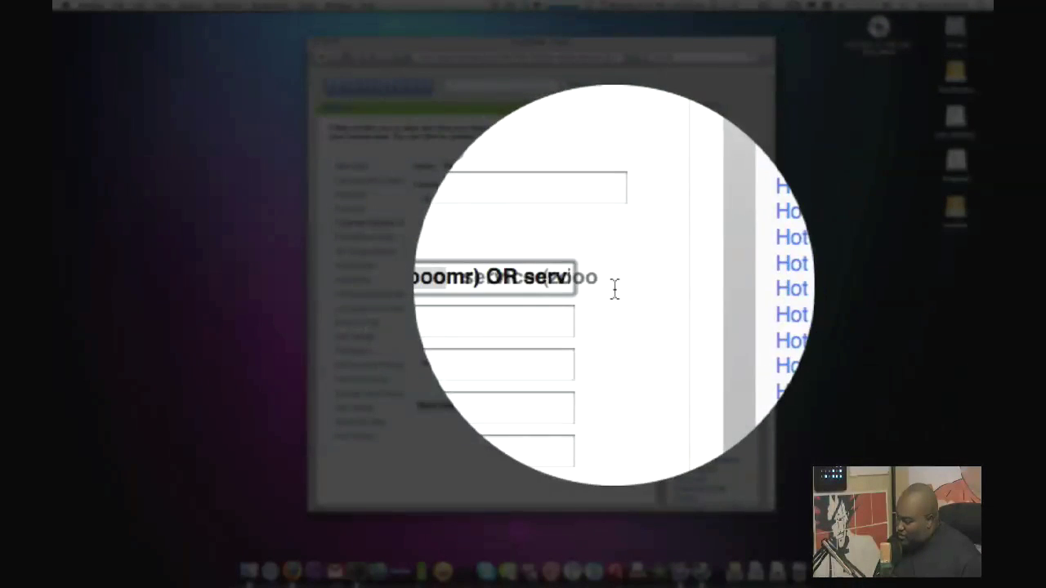
pyautogui.click(574, 280)
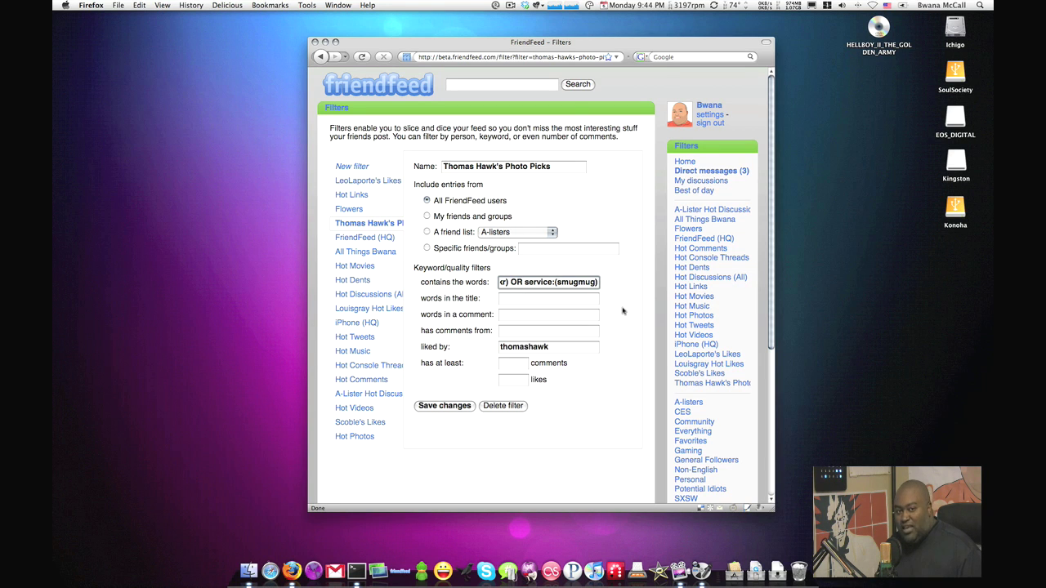
# Step: Browse the entries of the Hot Movies filter and open the Hot Music filter
pyautogui.click(681, 297)
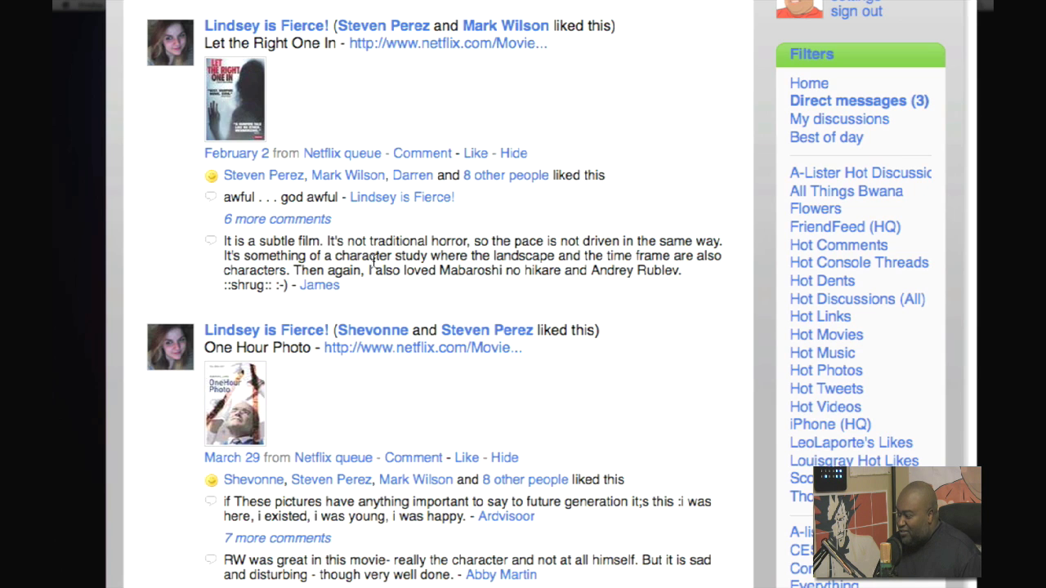
pyautogui.scroll(-2, 374, 258)
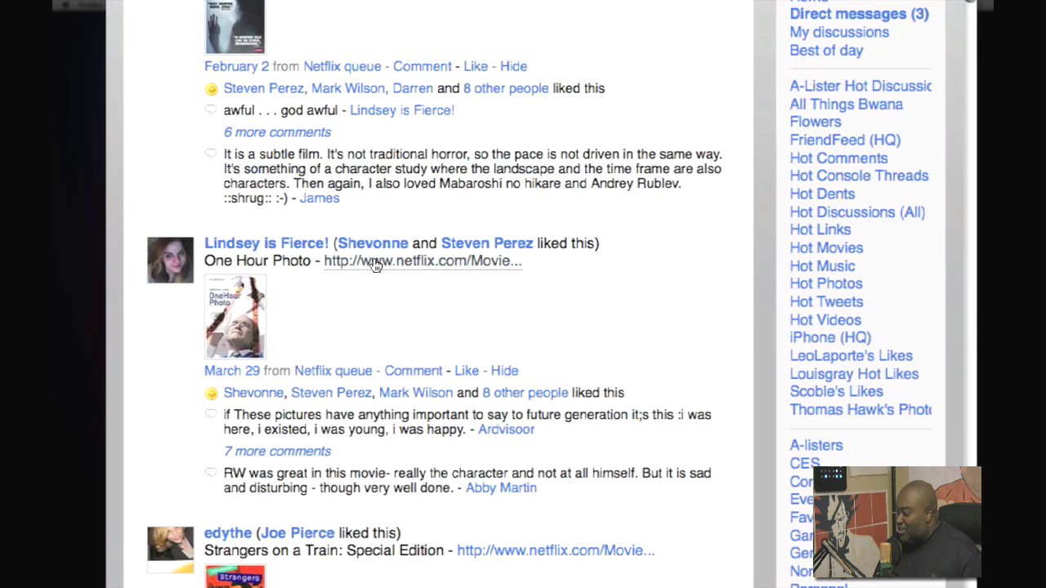
pyautogui.click(831, 269)
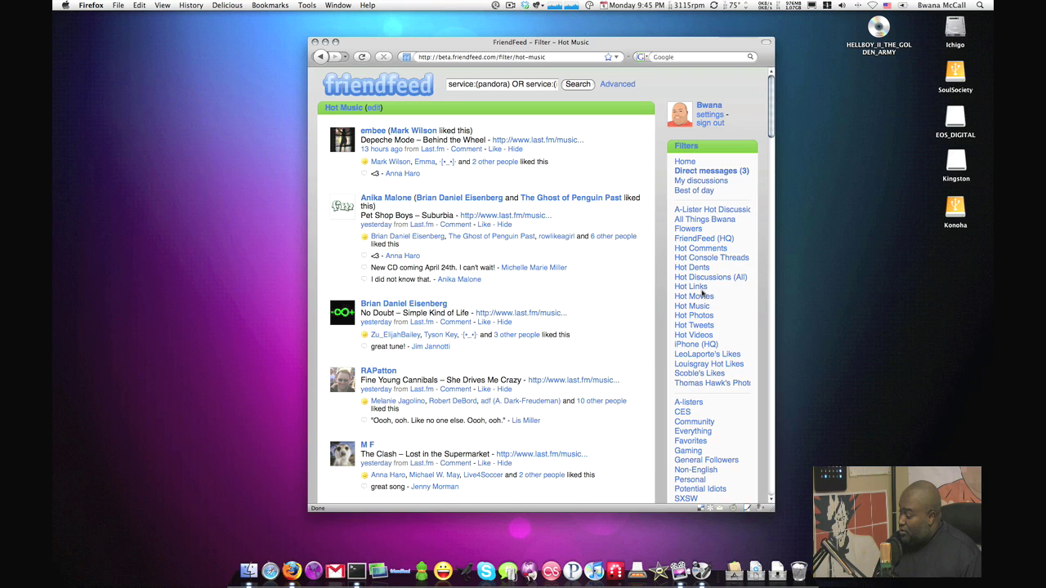
# Step: Open the Hot Discussions (All) filter and browse its entries
pyautogui.click(703, 278)
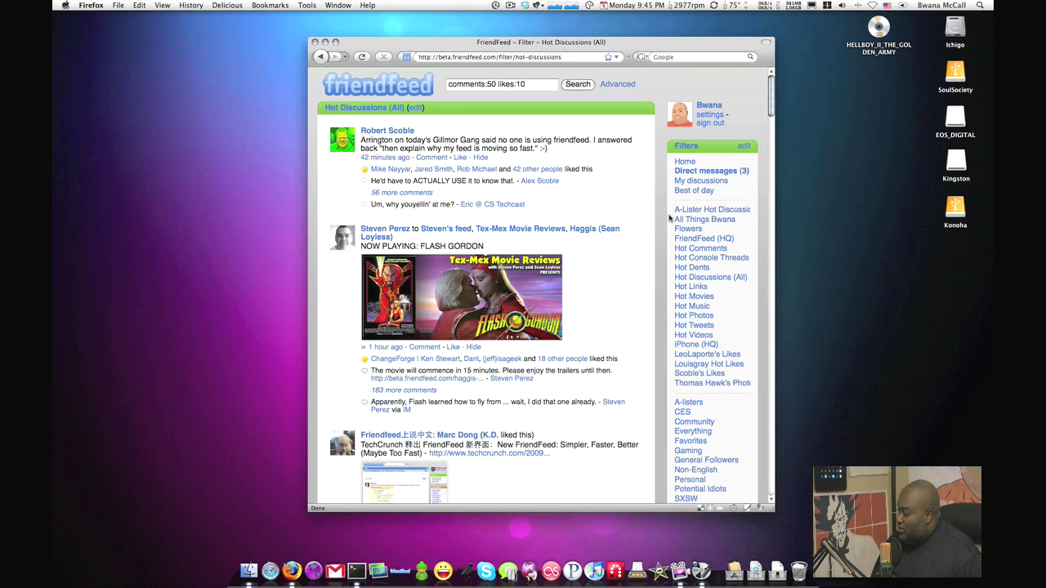
pyautogui.scroll(-1, 669, 217)
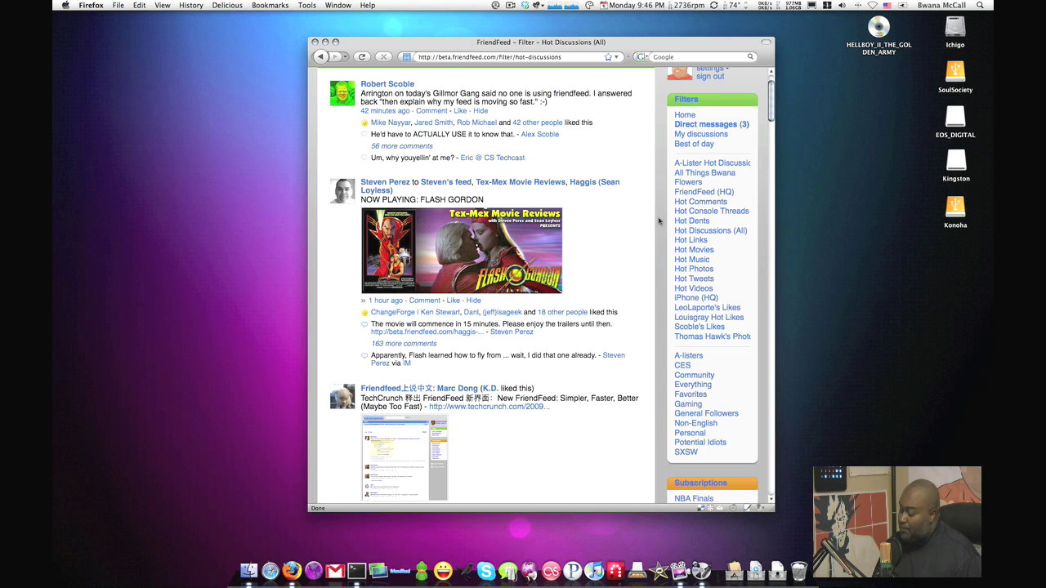
pyautogui.scroll(-3, 632, 254)
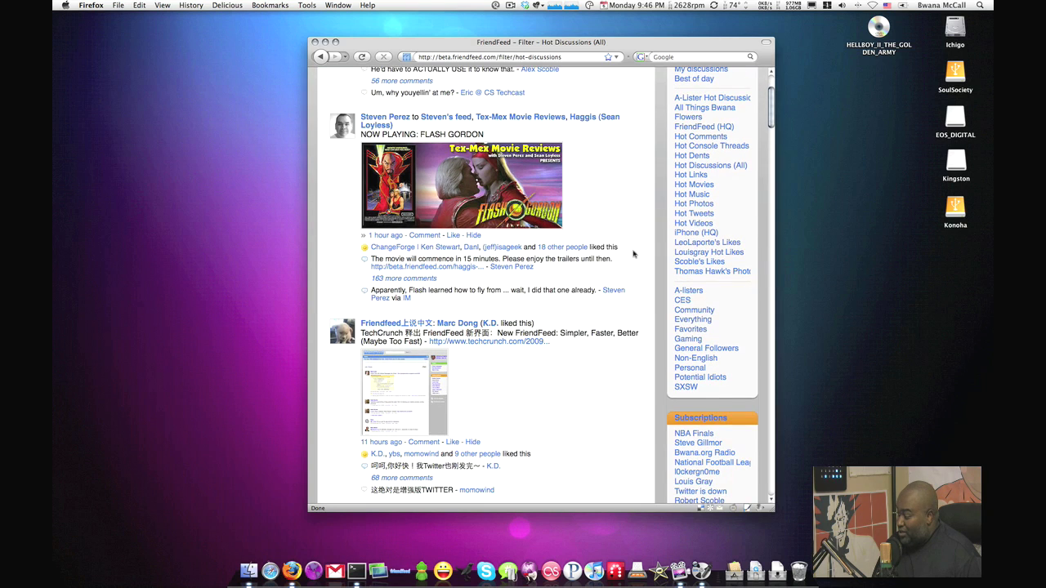
# Step: Open the Everything friend list and post the comment "I used to watch this movie every week!! :)" on the "NOW PLAYING: FLASH GORDON" entry
pyautogui.click(699, 319)
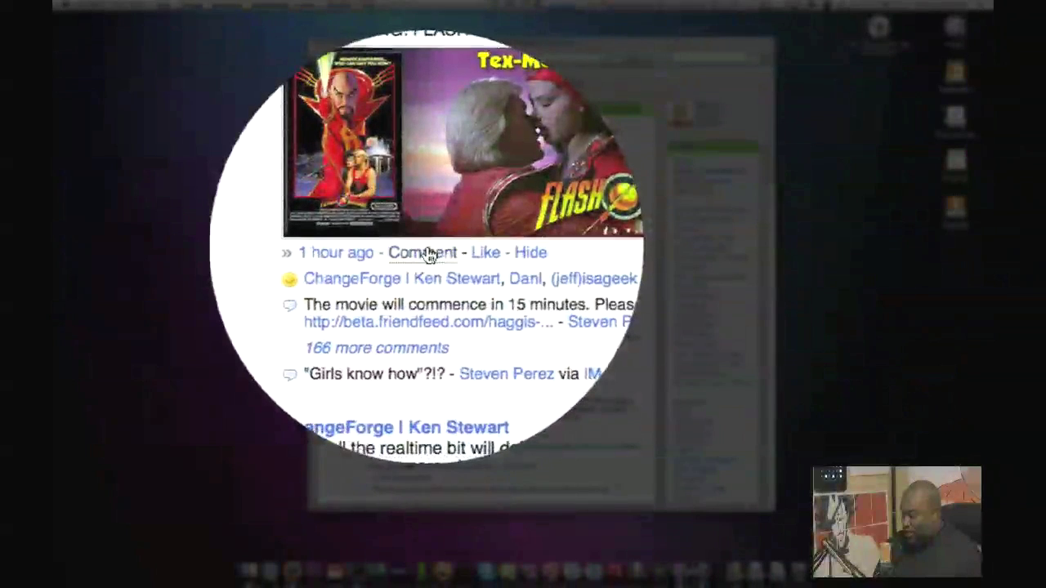
pyautogui.click(427, 249)
pyautogui.write('I us')
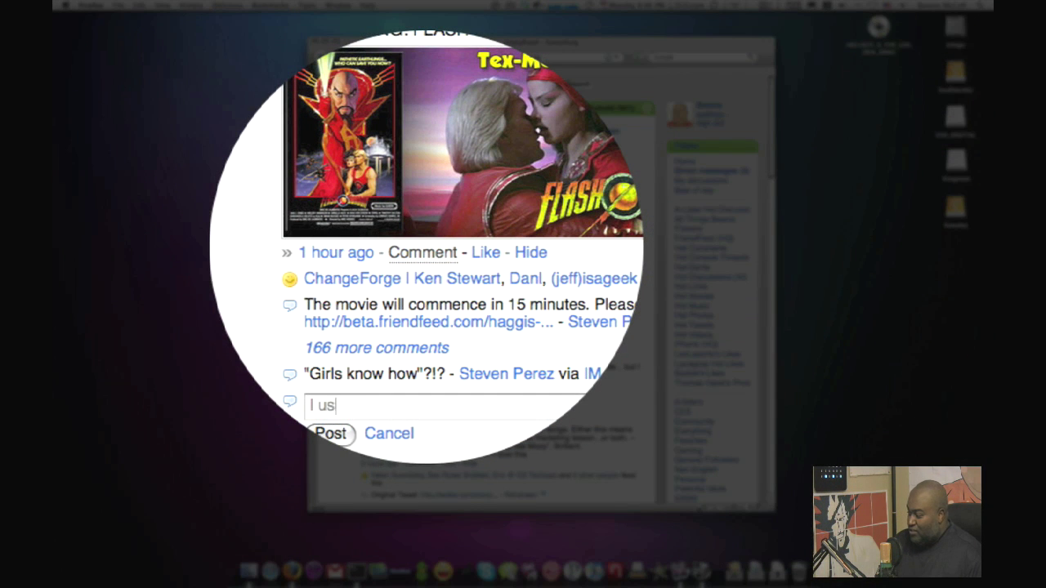
pyautogui.write('ed to watch this m')
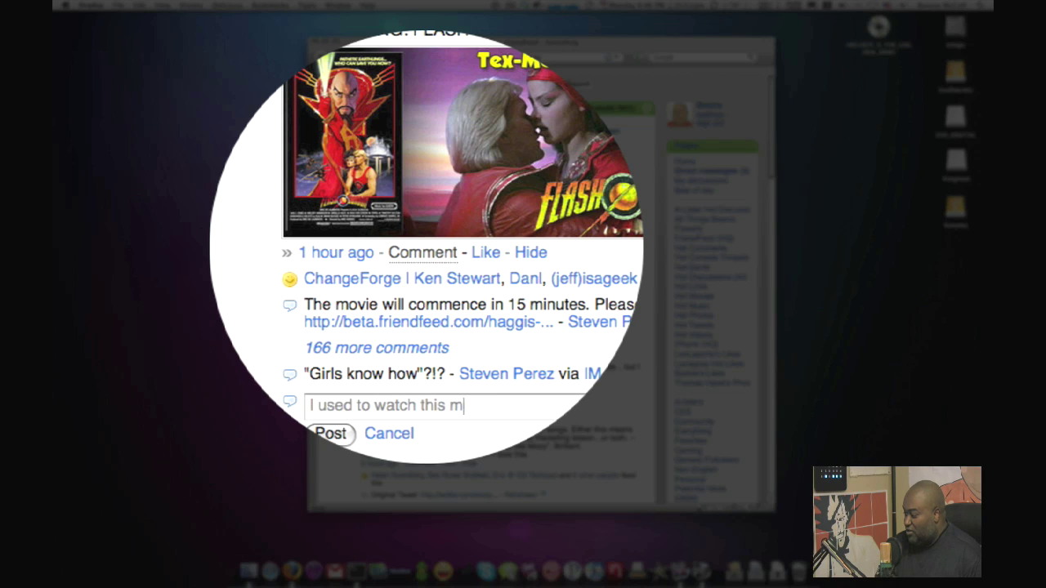
pyautogui.write('ovie every week')
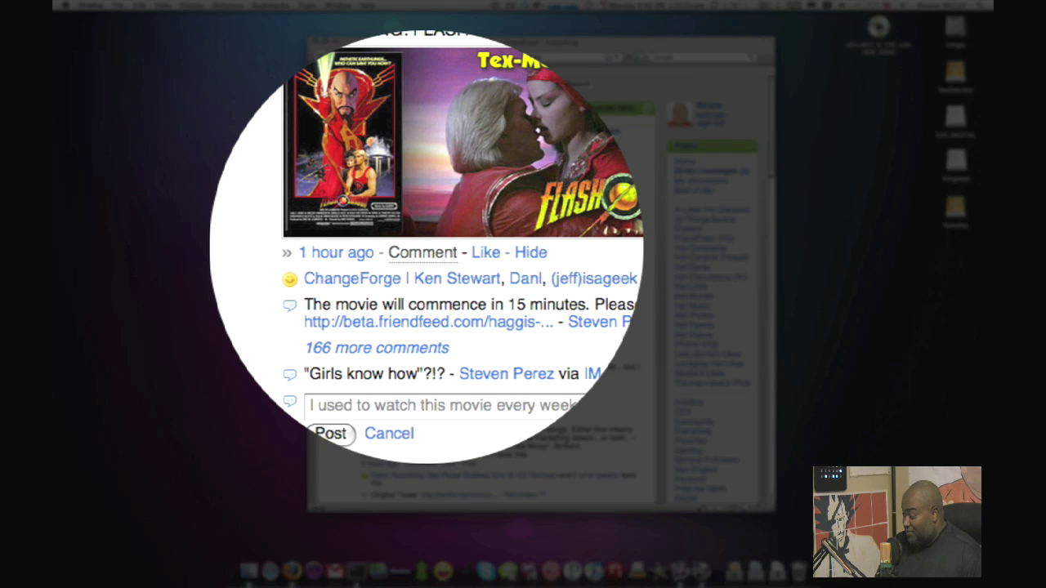
pyautogui.press('Return')
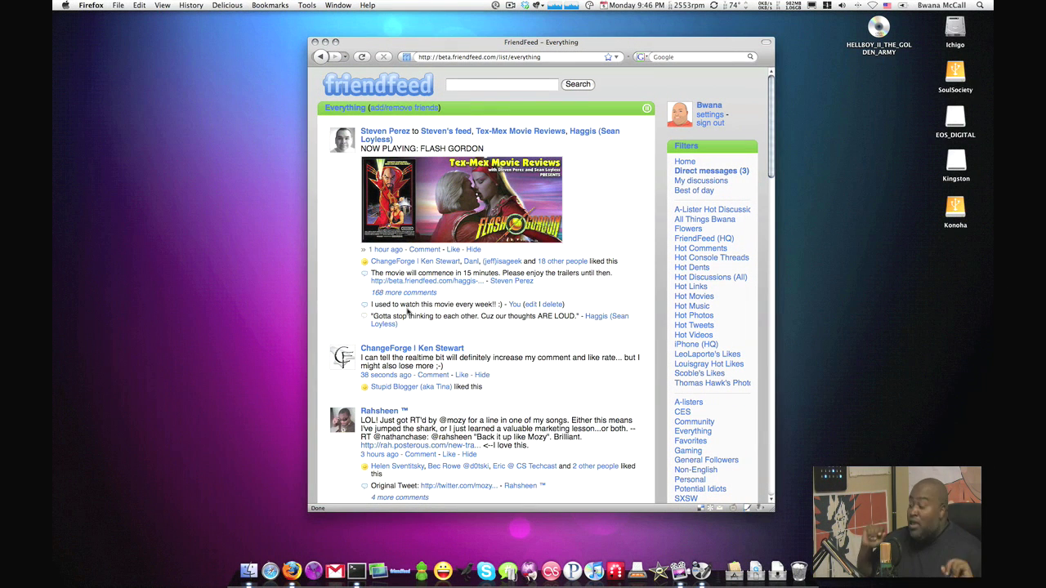
pyautogui.scroll(-1, 407, 311)
pyautogui.scroll(-5, 407, 311)
pyautogui.scroll(6, 408, 313)
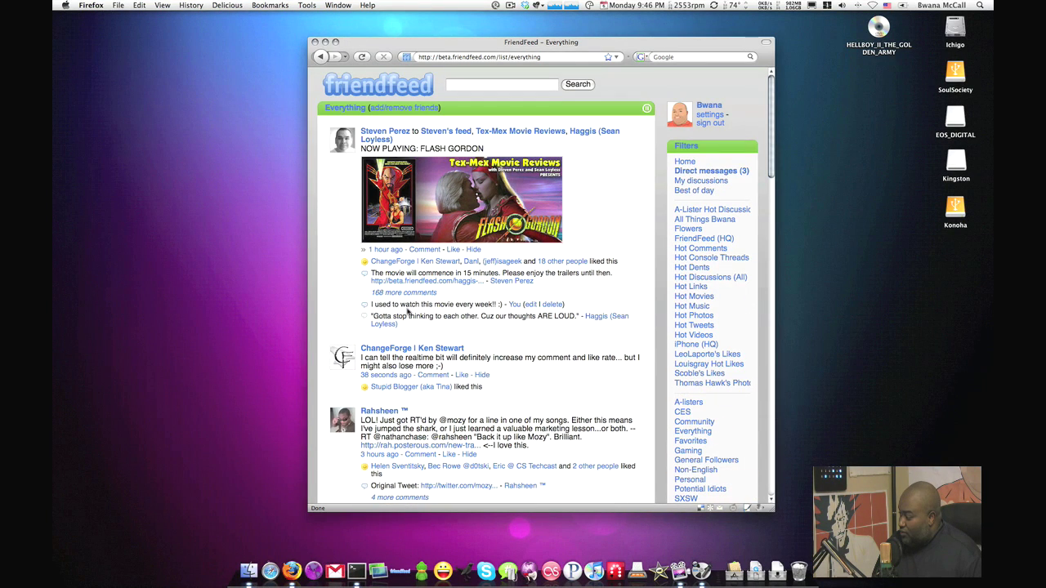
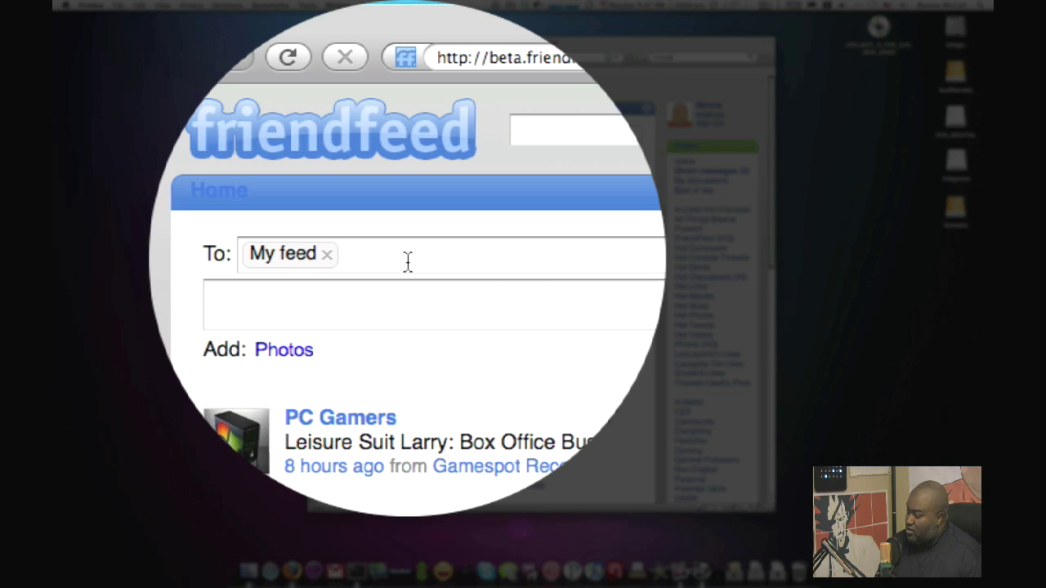
# Step: Add the Sports Talk 2.0 and Basketball groups as recipients of the new post, alongside My feed
pyautogui.write('Sports')
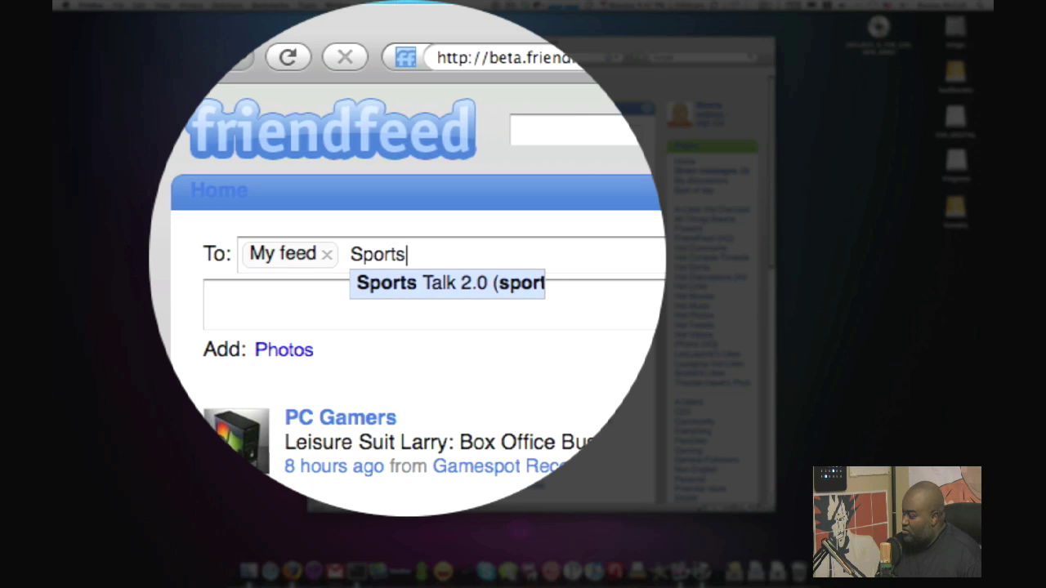
pyautogui.press('Return')
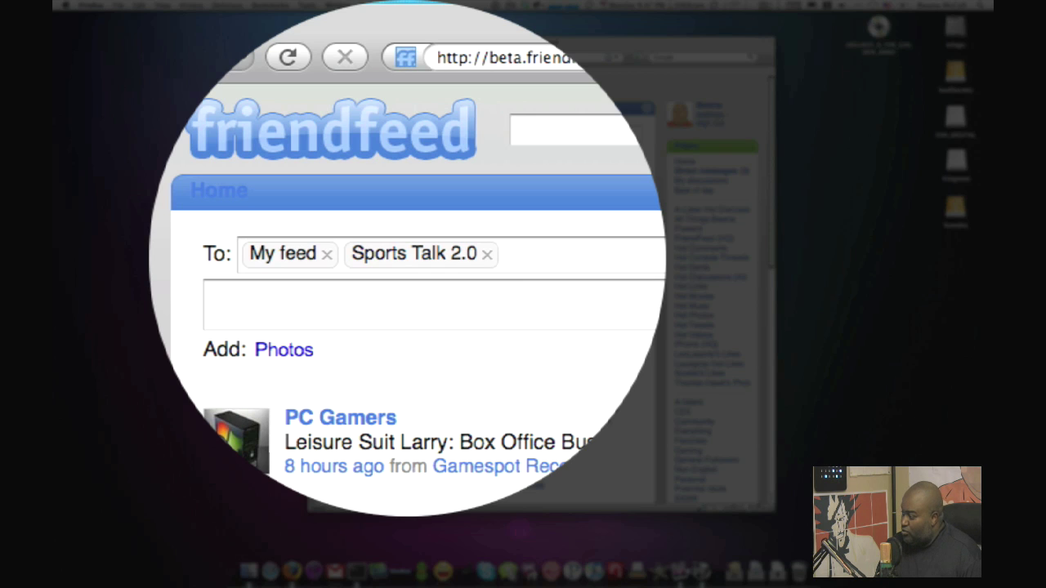
pyautogui.write('Basketball')
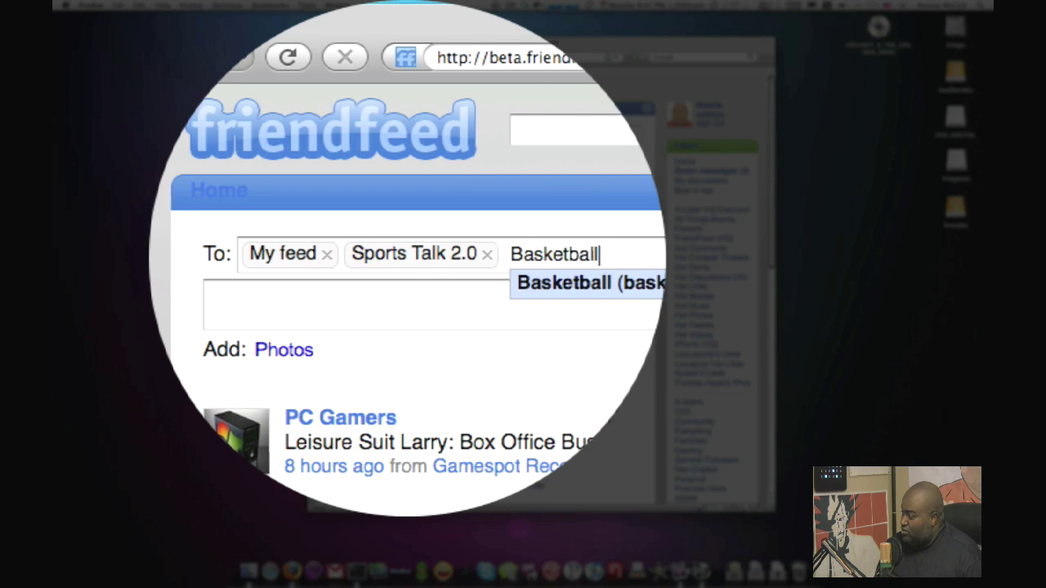
pyautogui.press('Return')
pyautogui.write('NCA')
pyautogui.press('BackSpace')
pyautogui.press('BackSpace')
pyautogui.press('BackSpace')
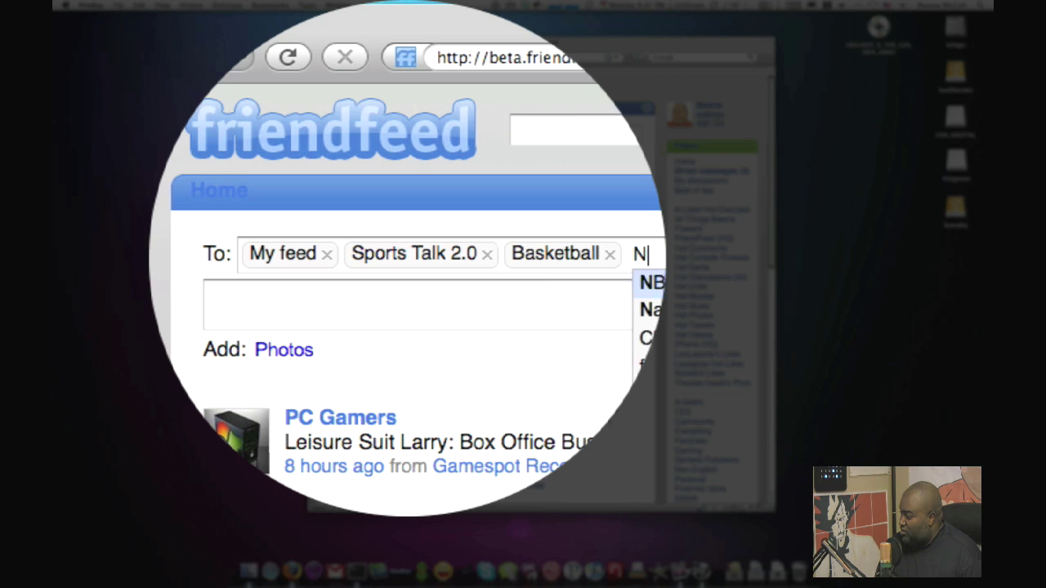
# Step: Write the message "I hope Michigan State wins tonight. I'm a believer!!" and post it without copying it to Twitter
pyautogui.click(366, 260)
pyautogui.write('I hope Mi')
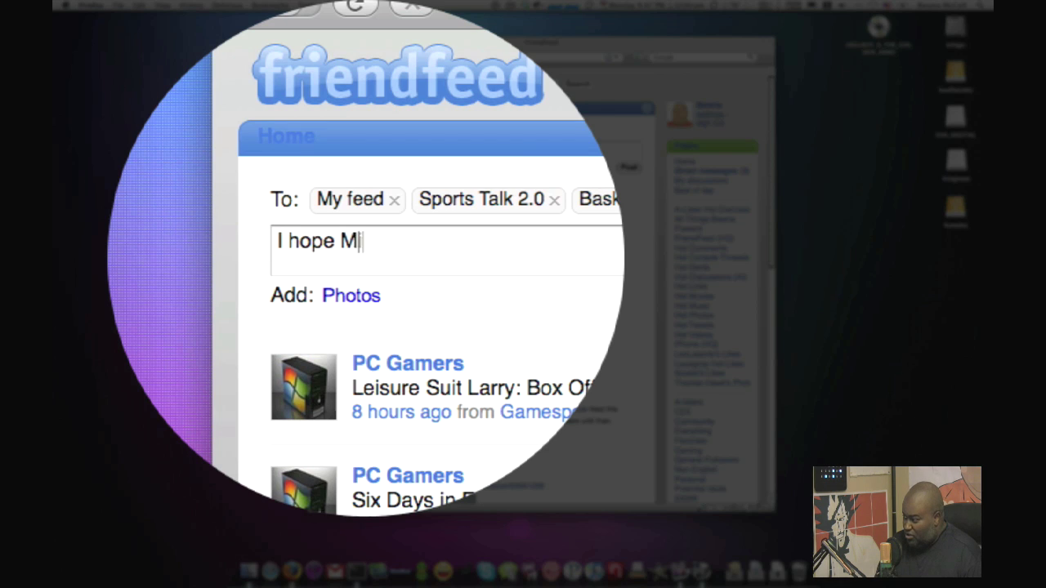
pyautogui.write('chigan State wins tonight.')
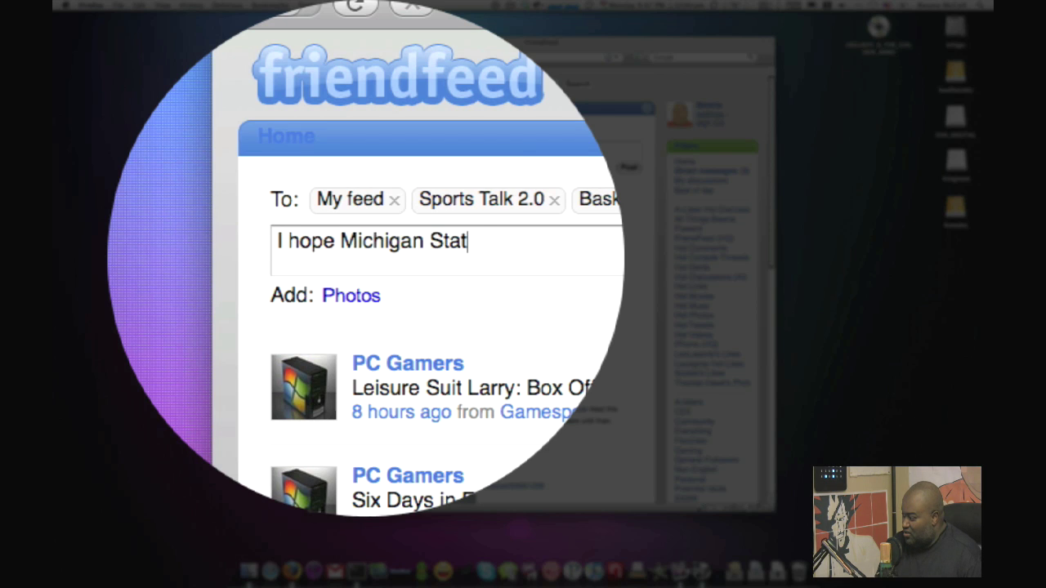
pyautogui.write("  I'm a believer!!")
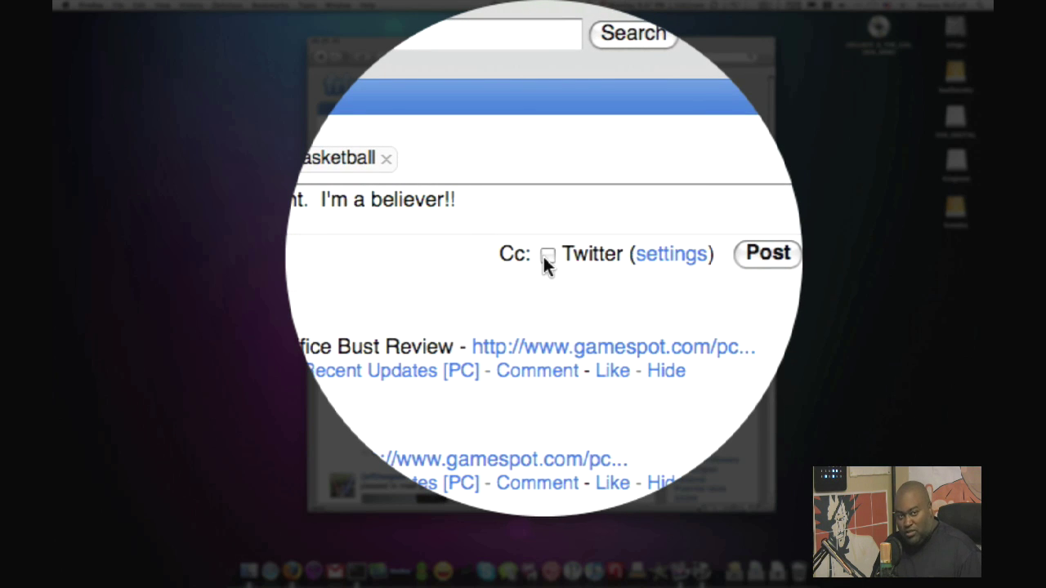
pyautogui.click(636, 257)
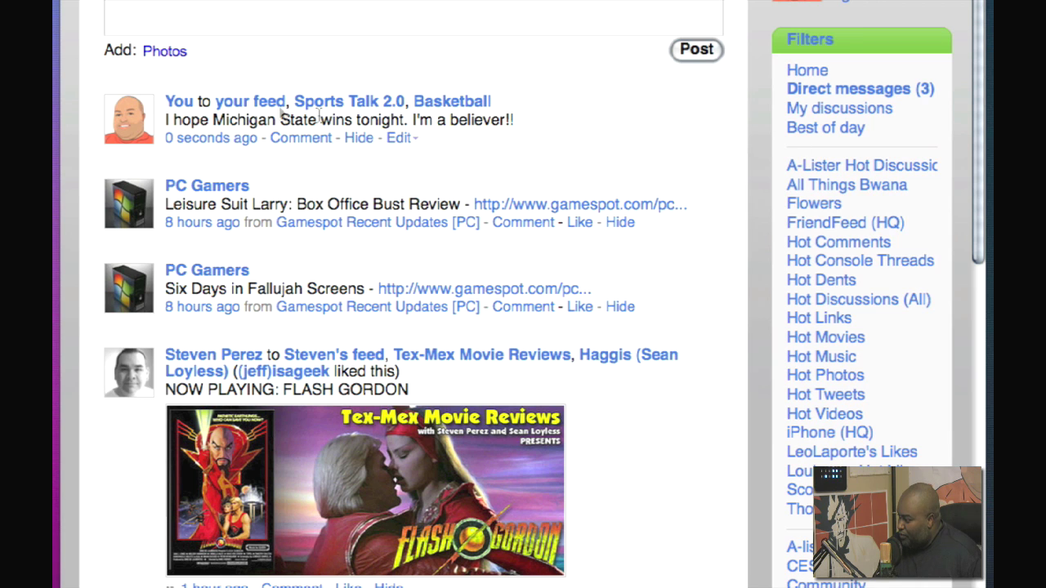
# Step: Reply to the "Hey bwana!!" direct message with a greeting by first name and "How's it going!!", and like that message
pyautogui.click(801, 88)
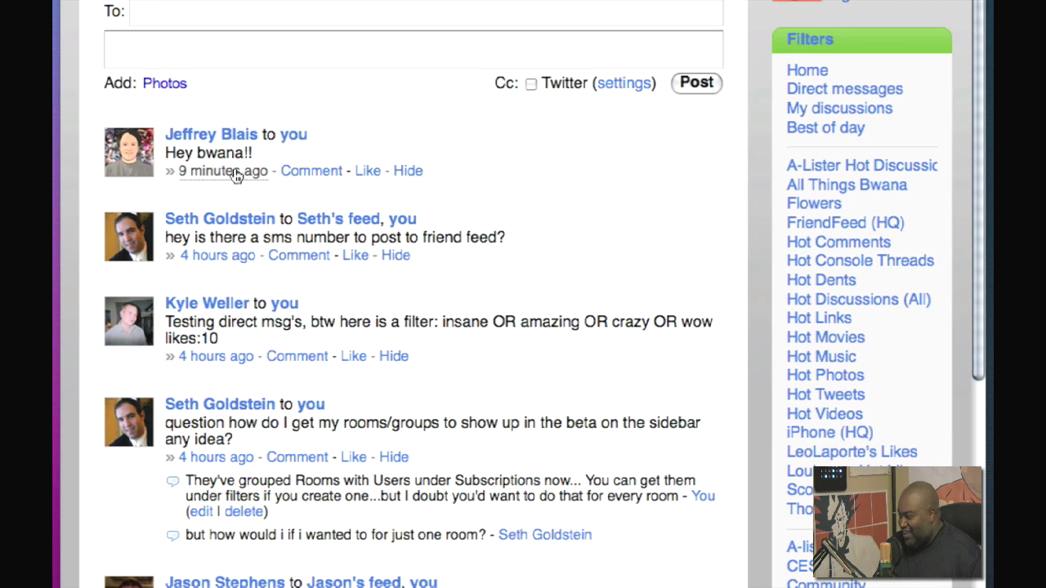
pyautogui.click(320, 174)
pyautogui.write('Hey Jeff!! ')
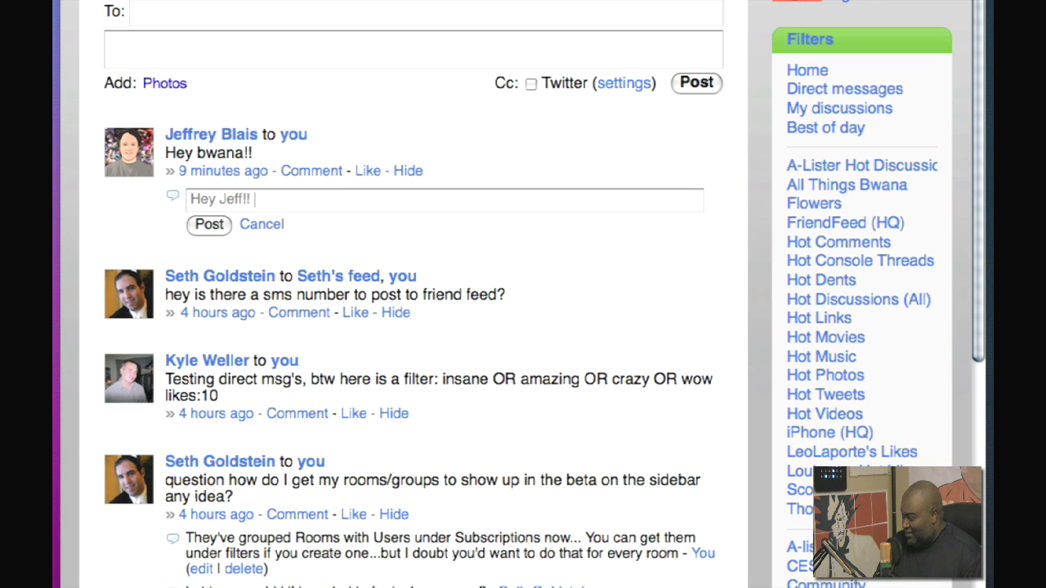
pyautogui.write("How's it going!!")
pyautogui.press('Return')
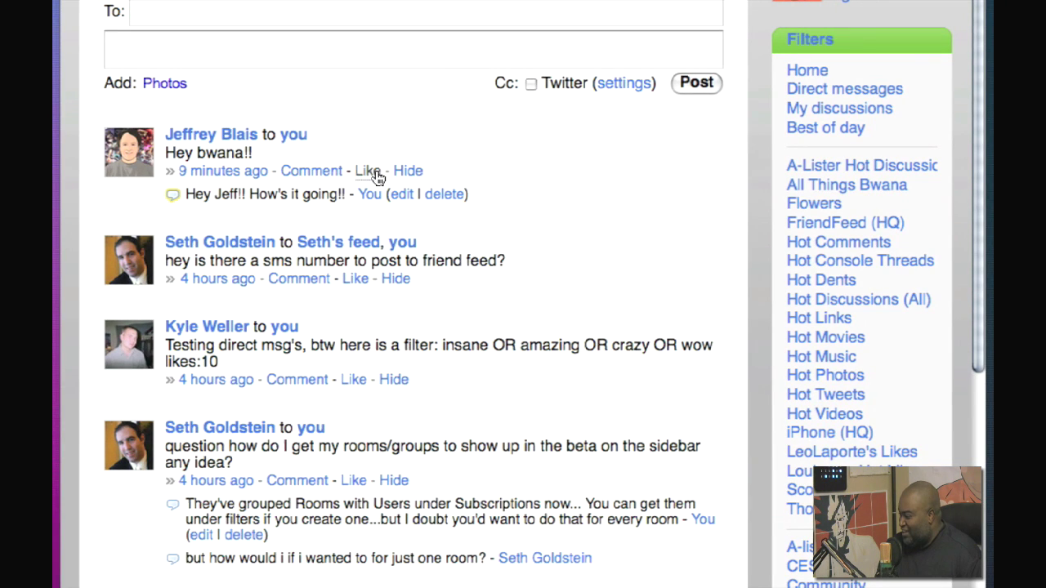
pyautogui.click(368, 172)
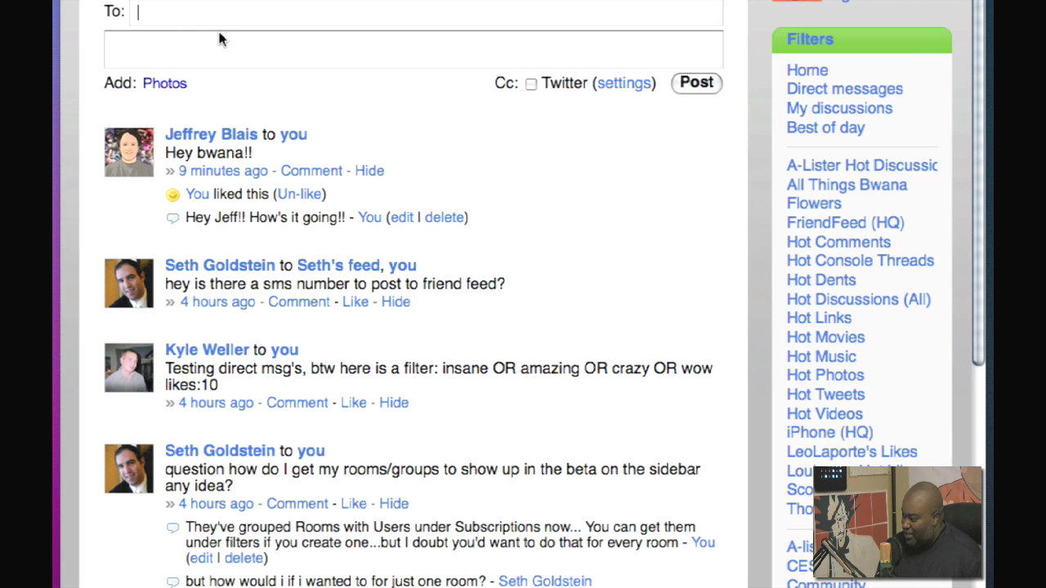
# Step: Address a new direct message to the sender of the "Hey bwana!!" message
pyautogui.write('Jeff')
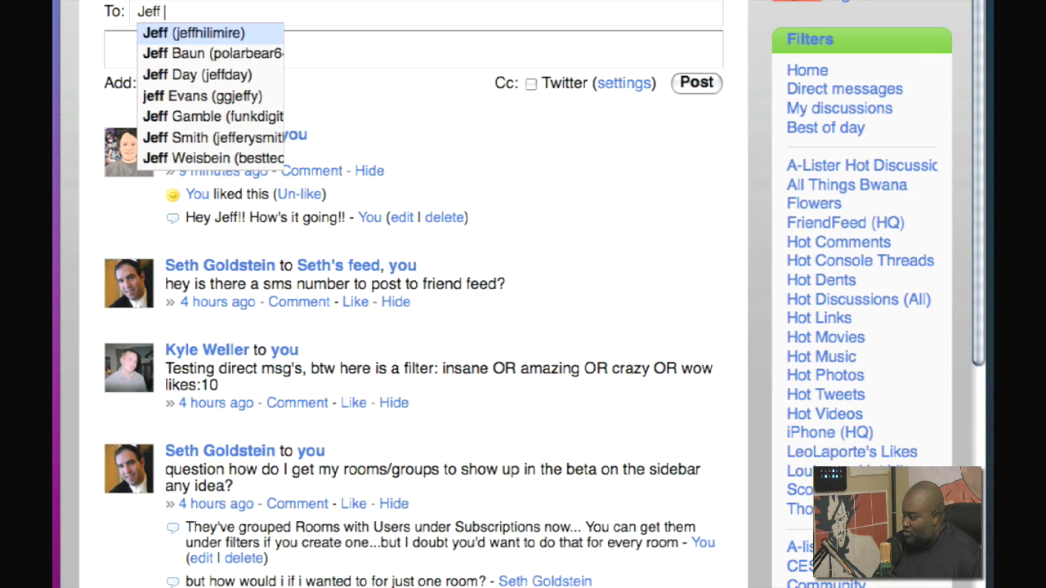
pyautogui.write(' Bla')
pyautogui.press('BackSpace')
pyautogui.press('BackSpace')
pyautogui.press('BackSpace')
pyautogui.write('b')
pyautogui.press('BackSpace')
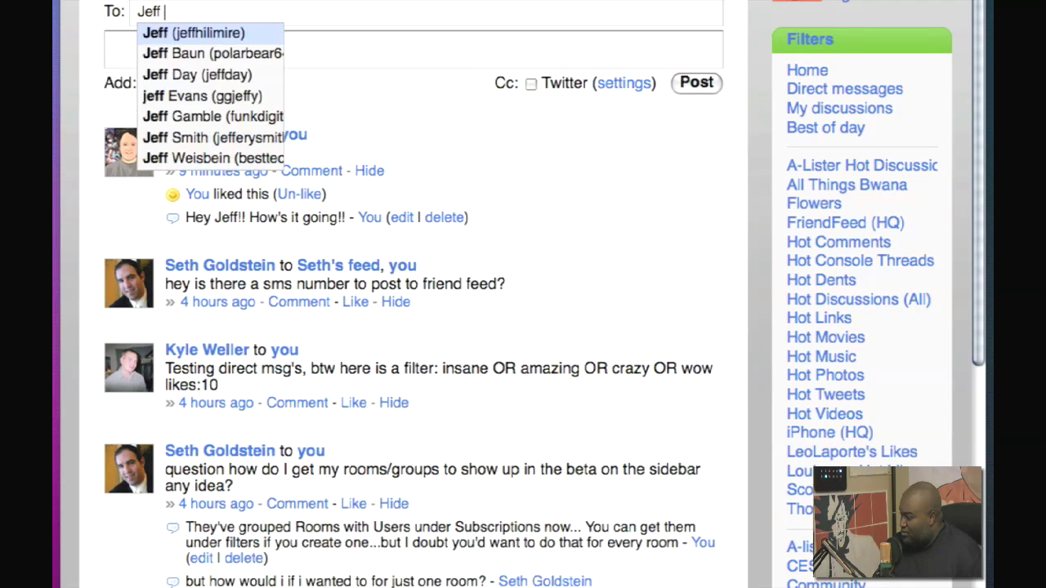
pyautogui.press('BackSpace')
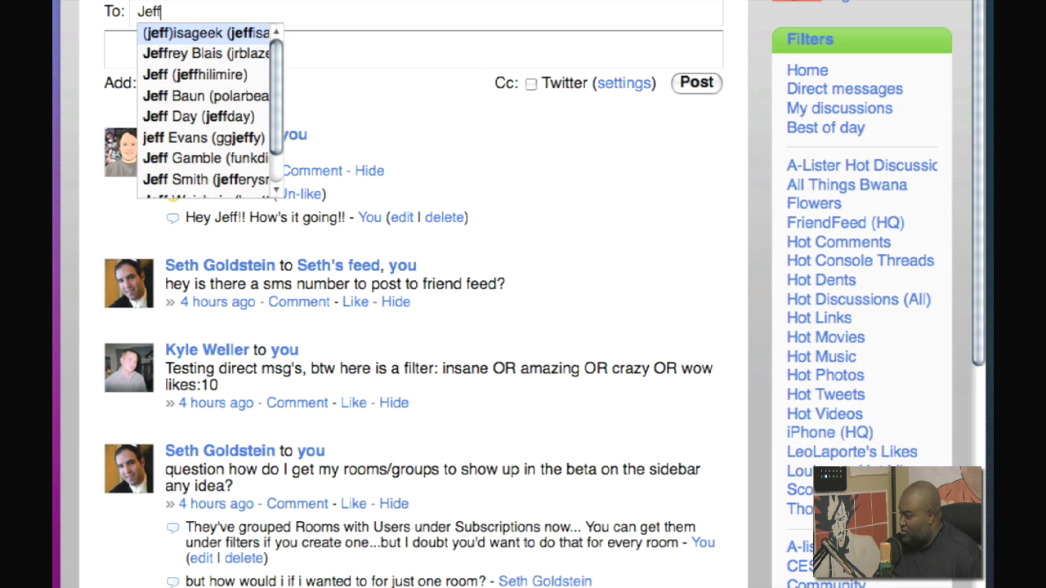
pyautogui.write('r')
pyautogui.press('Tab')
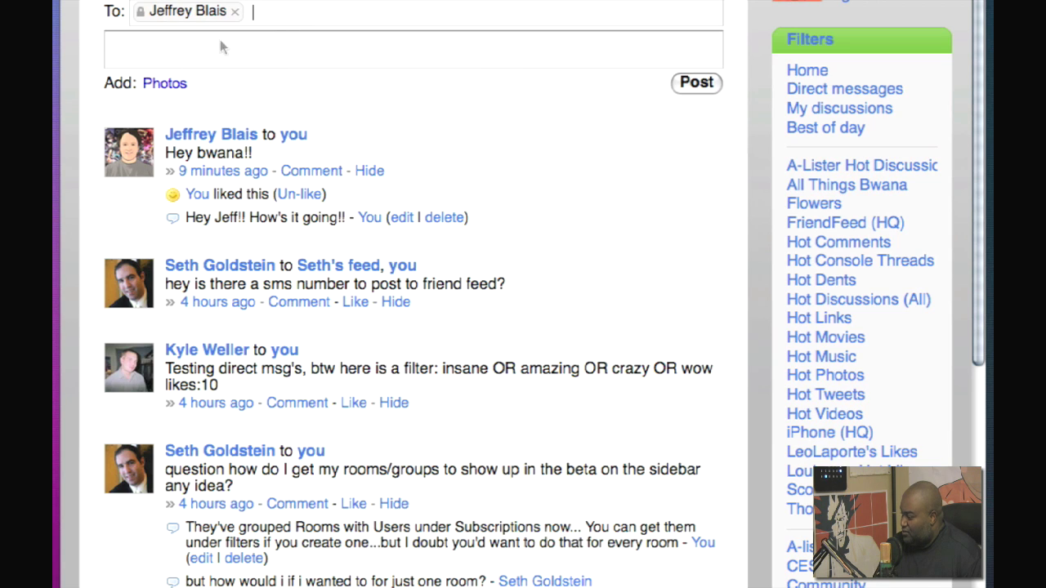
# Step: Write the direct message "This is a direct message using the FriendFeed beta interface" and send it
pyautogui.write('This is a d')
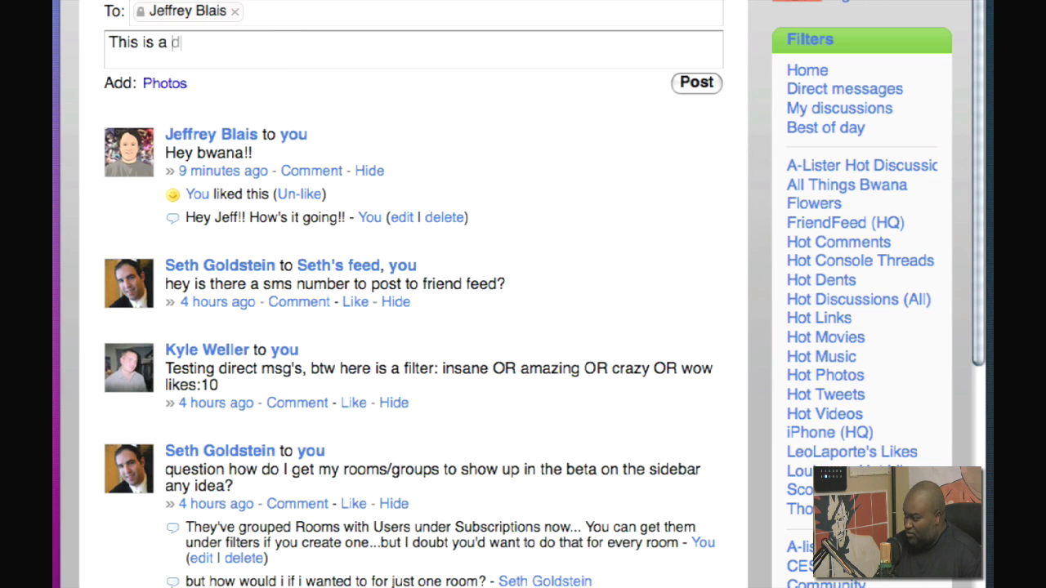
pyautogui.write('irect message using')
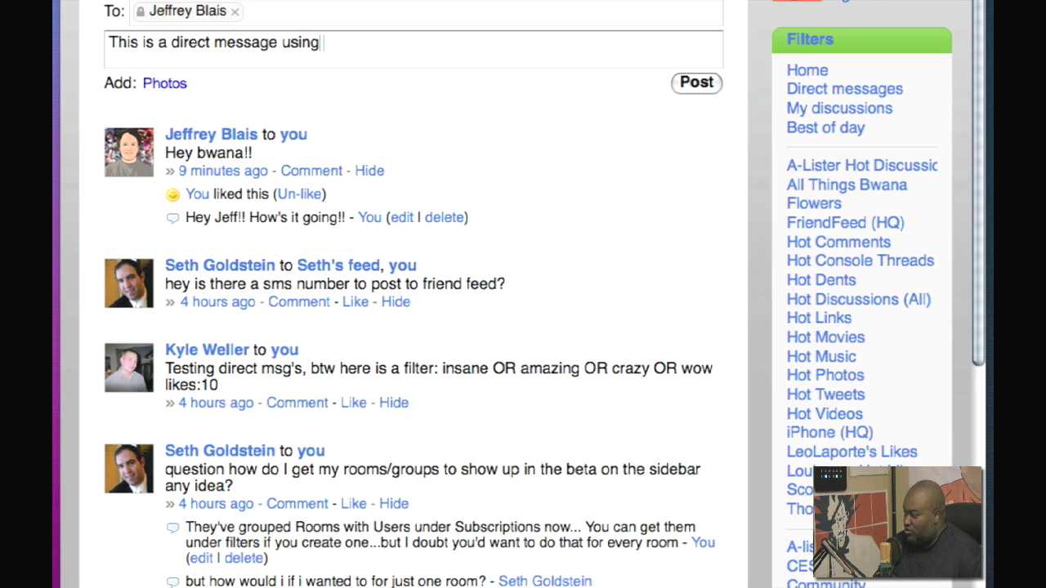
pyautogui.write(' the FriendFeed be')
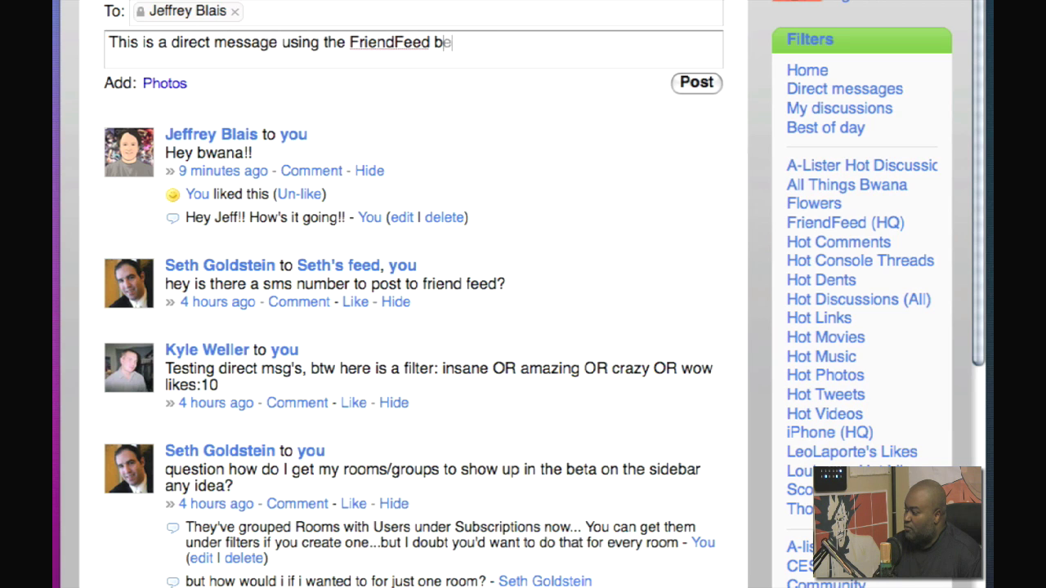
pyautogui.write('ta interface')
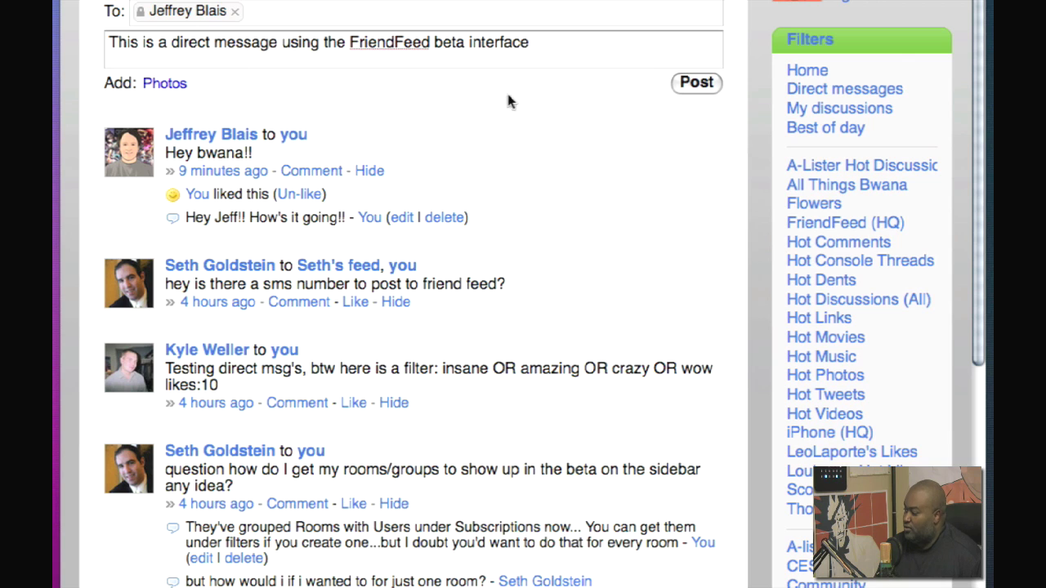
pyautogui.click(687, 85)
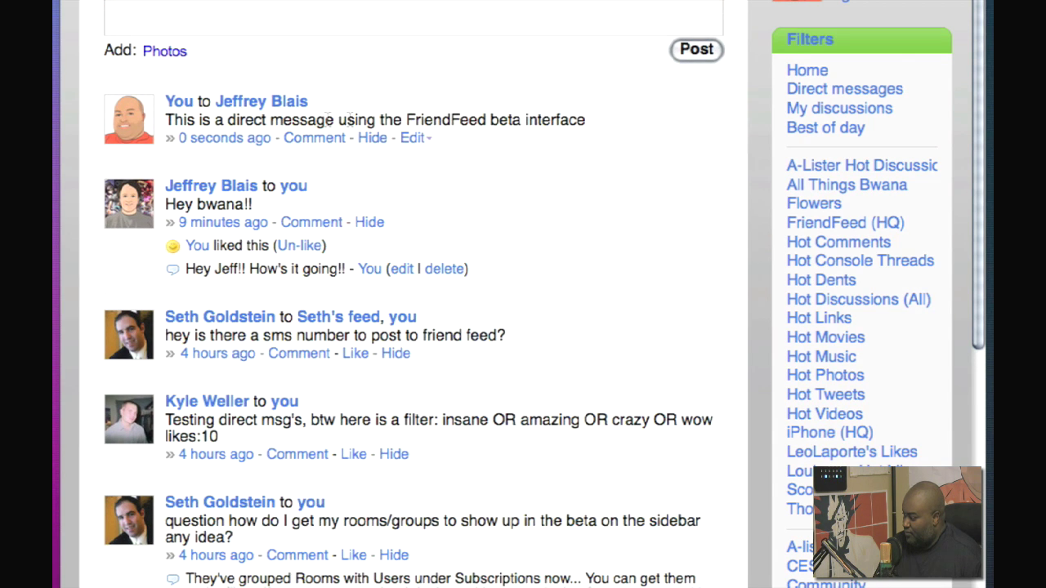
# Step: Post the comment "Sorry man, was doing a demo and stuff :)" on the direct message just sent
pyautogui.click(316, 138)
pyautogui.write('Sorry man, w')
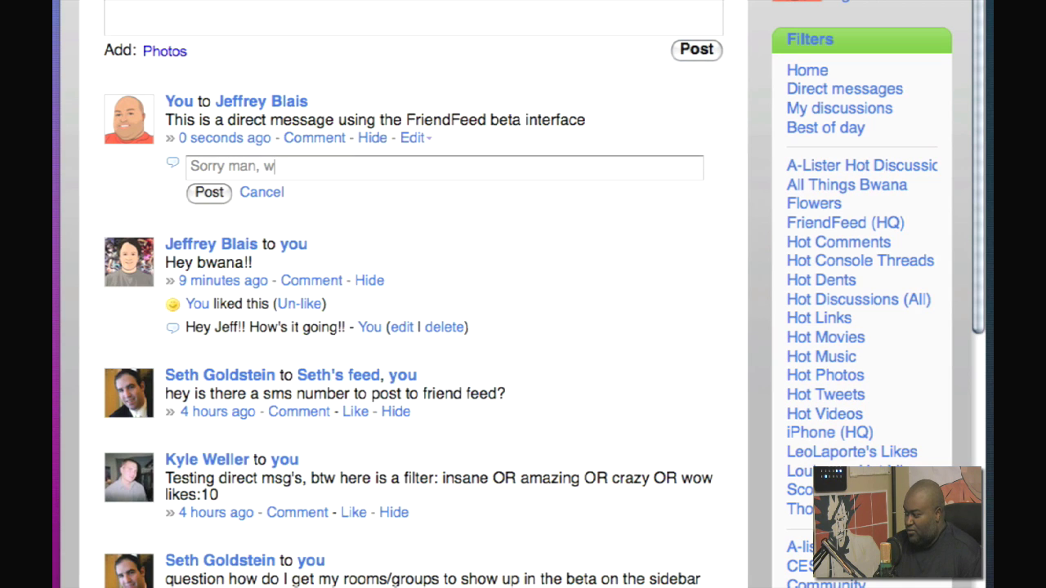
pyautogui.write('as doing a demo and stuff :')
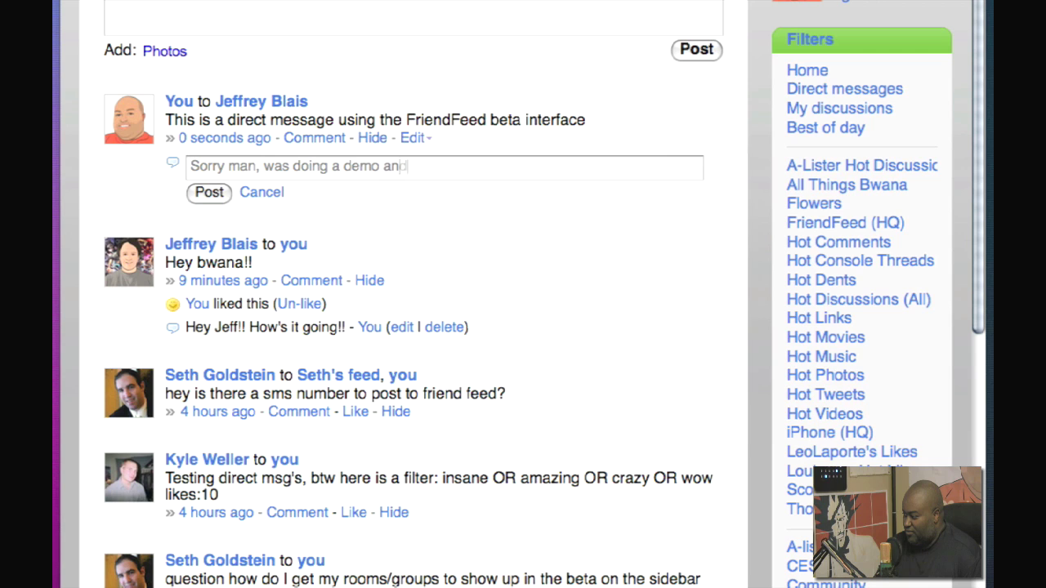
pyautogui.write(')')
pyautogui.click(224, 198)
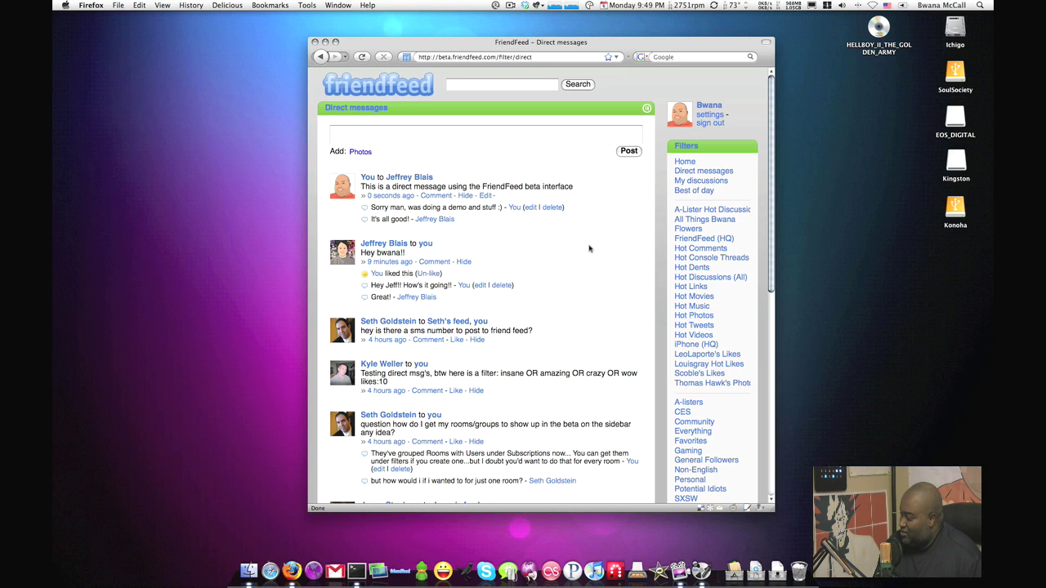
# Step: Look through the direct messages, and examine the Home feed's entries, post form and Pause updates control
pyautogui.scroll(-5, 644, 224)
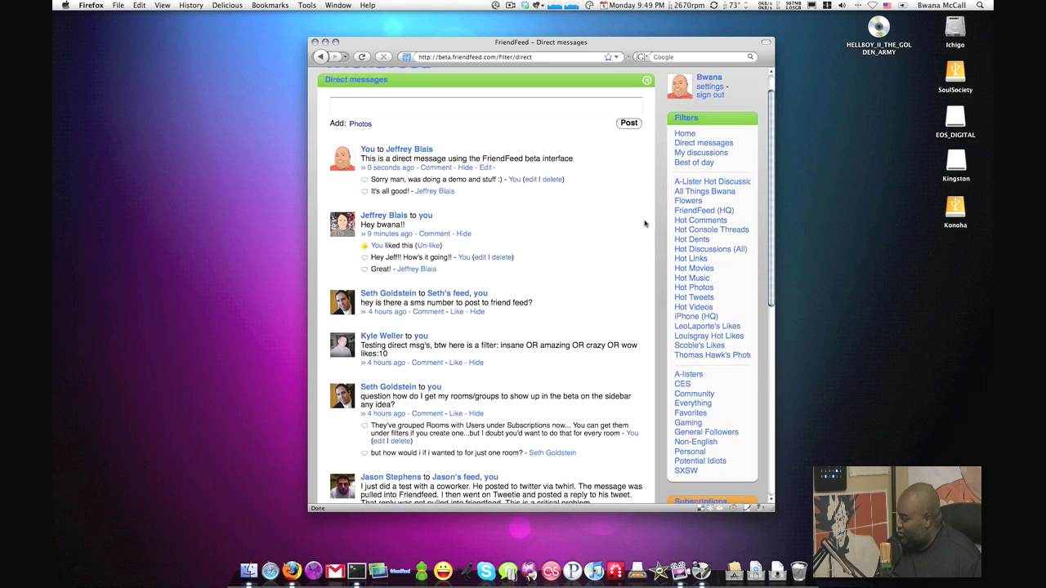
pyautogui.scroll(5, 644, 223)
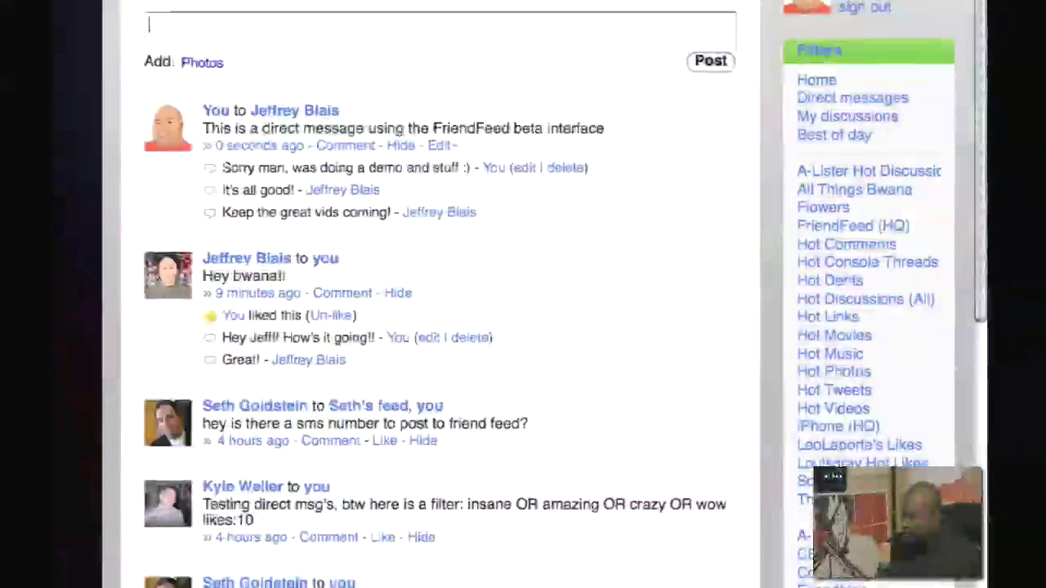
pyautogui.click(490, 105)
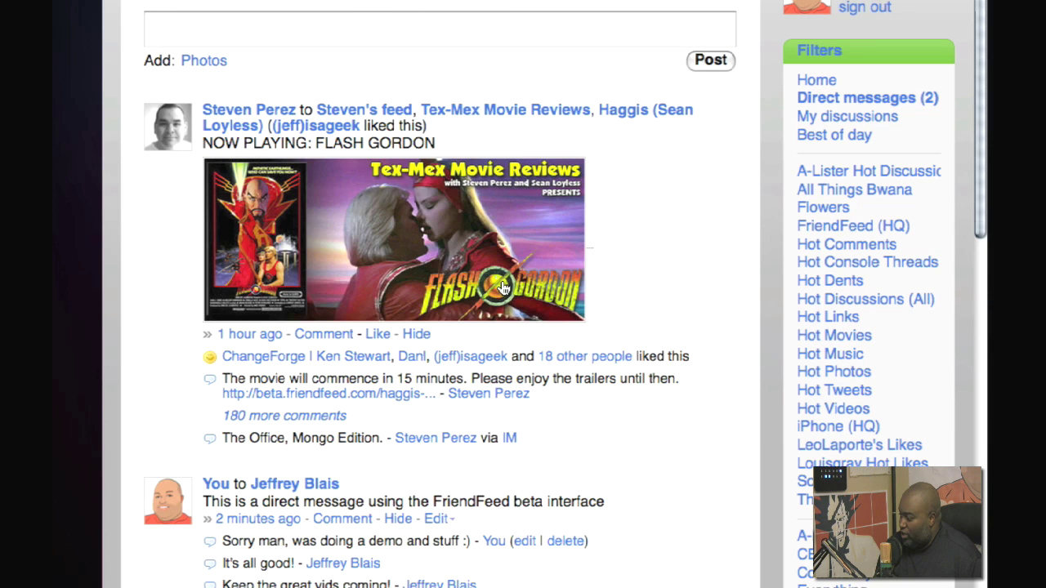
pyautogui.scroll(-15, 673, 307)
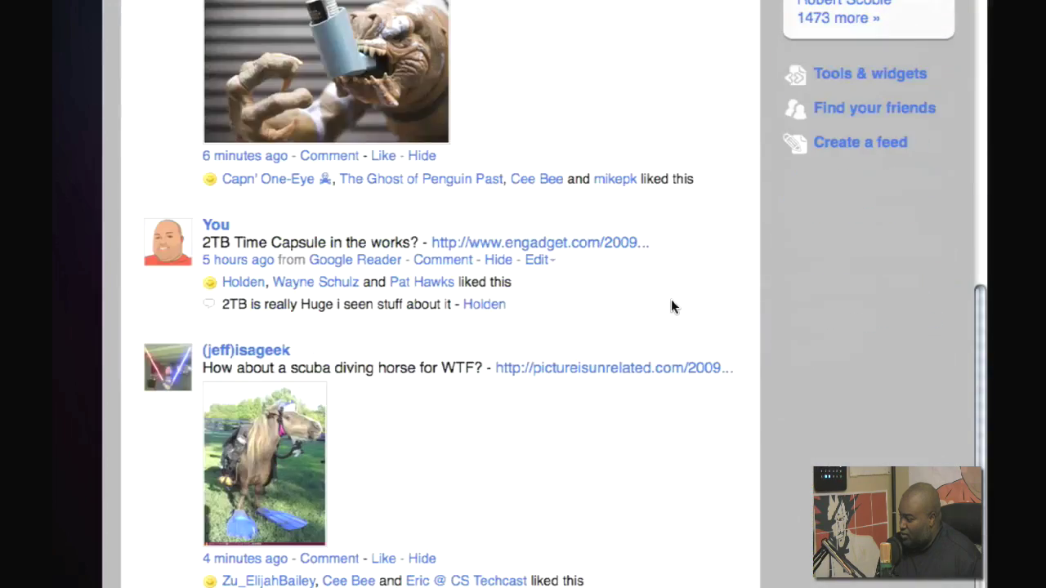
pyautogui.scroll(15, 671, 299)
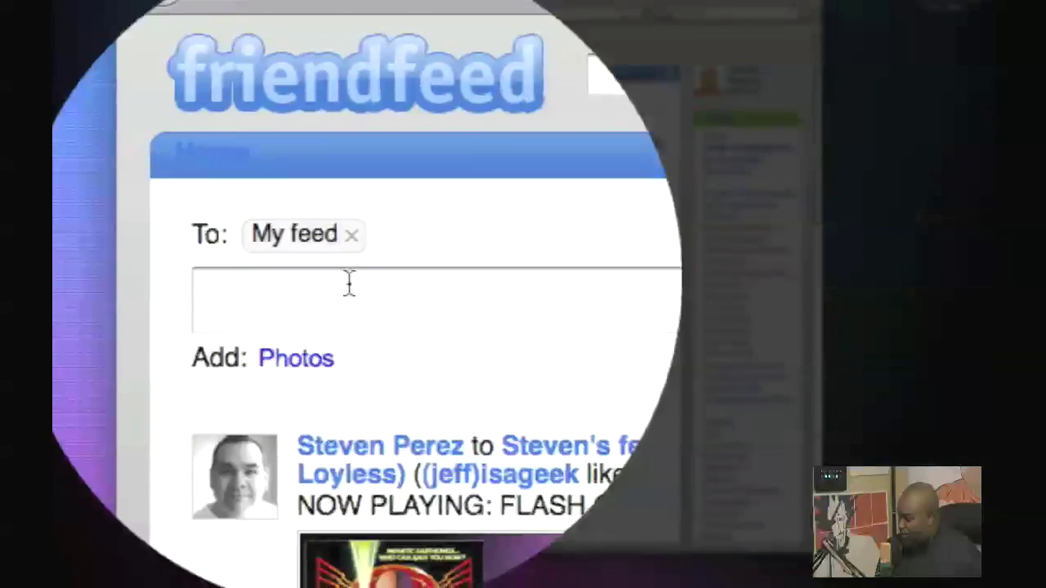
pyautogui.click(184, 434)
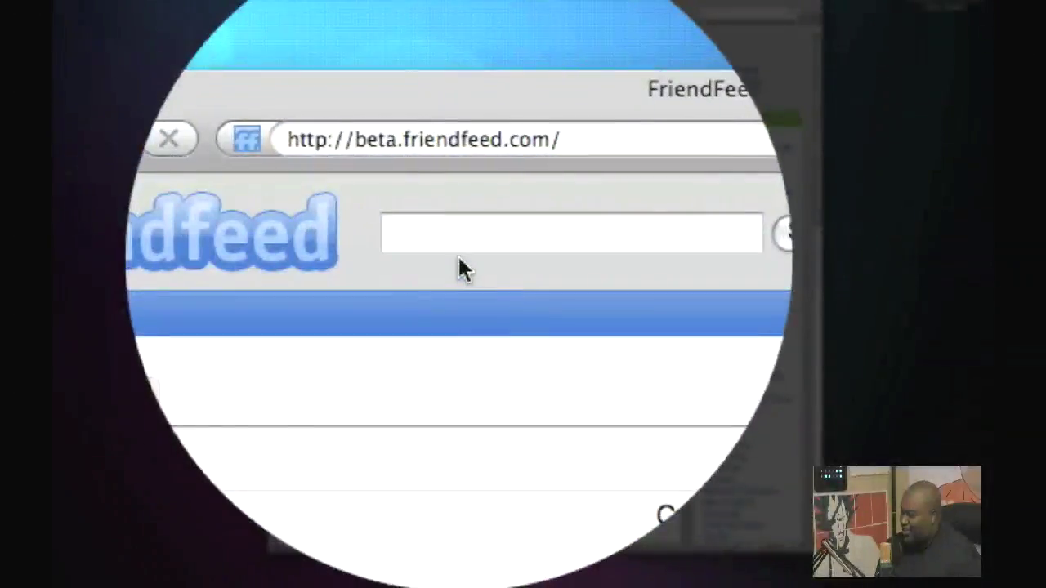
pyautogui.click(447, 253)
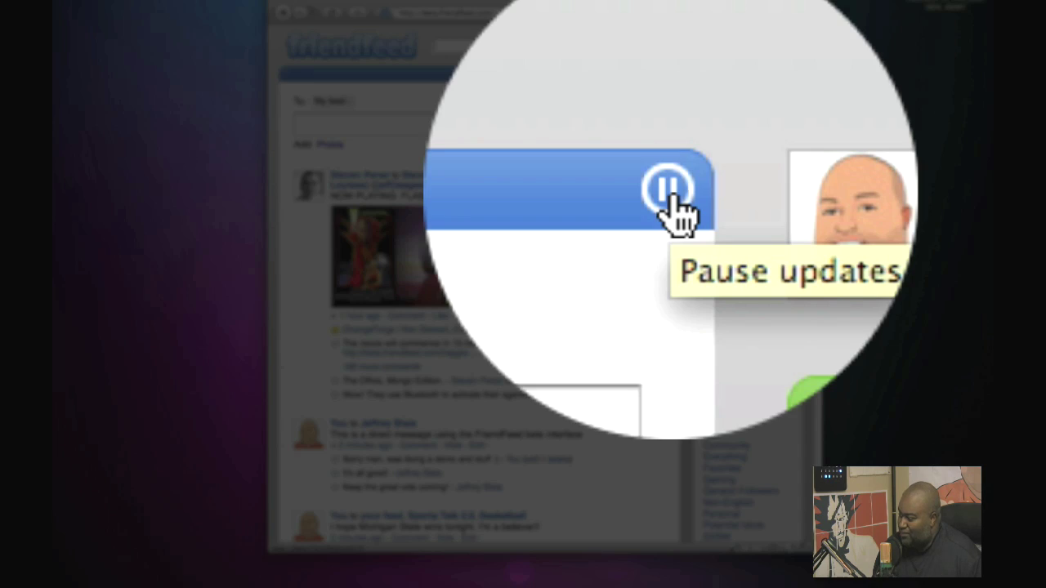
pyautogui.scroll(-5, 705, 370)
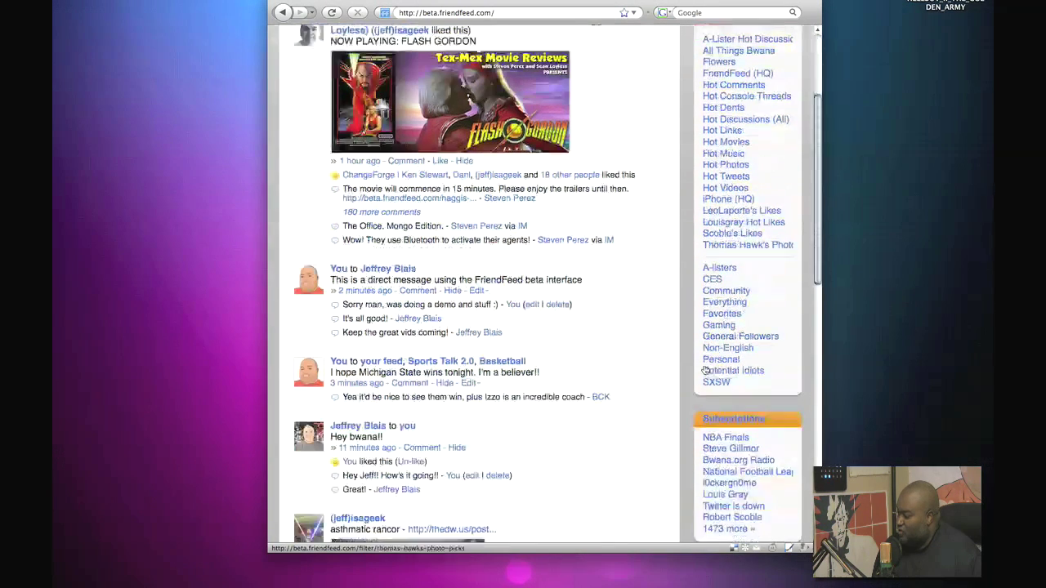
# Step: View the account's own Friends feed in a separate tab and return to the Home feed
pyautogui.click(463, 12)
pyautogui.click(506, 15)
pyautogui.write('soc')
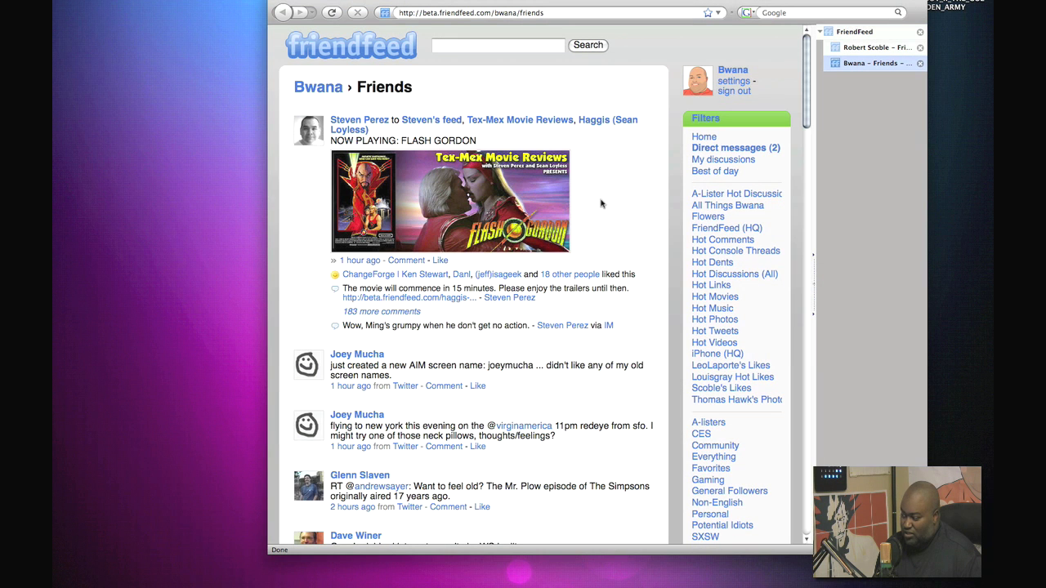
pyautogui.click(412, 44)
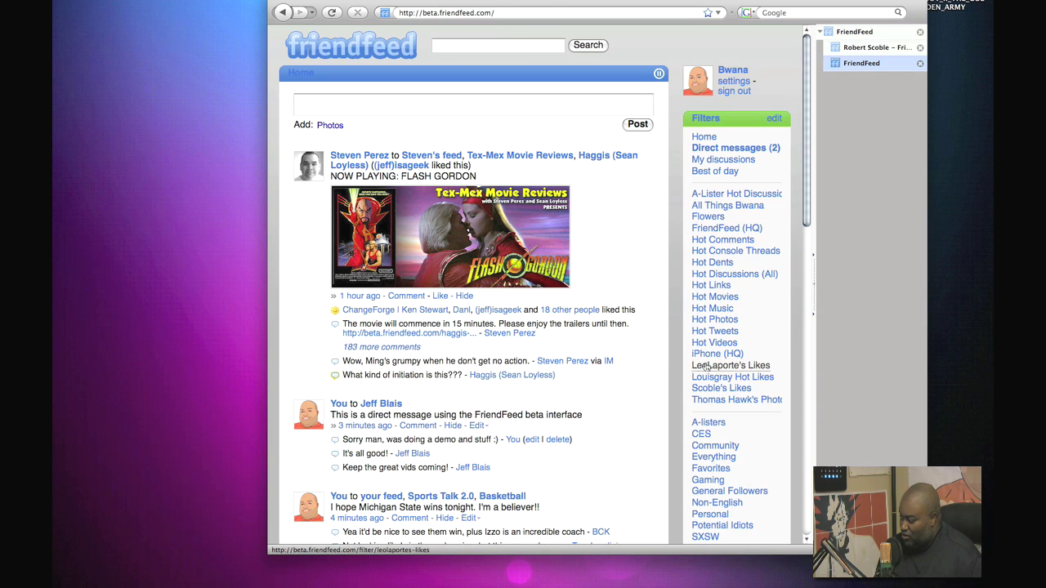
# Step: Open the LeoLaporte's Likes filter for editing, inspect its "liked by" and minimum comments conditions, and return to its entries
pyautogui.click(724, 368)
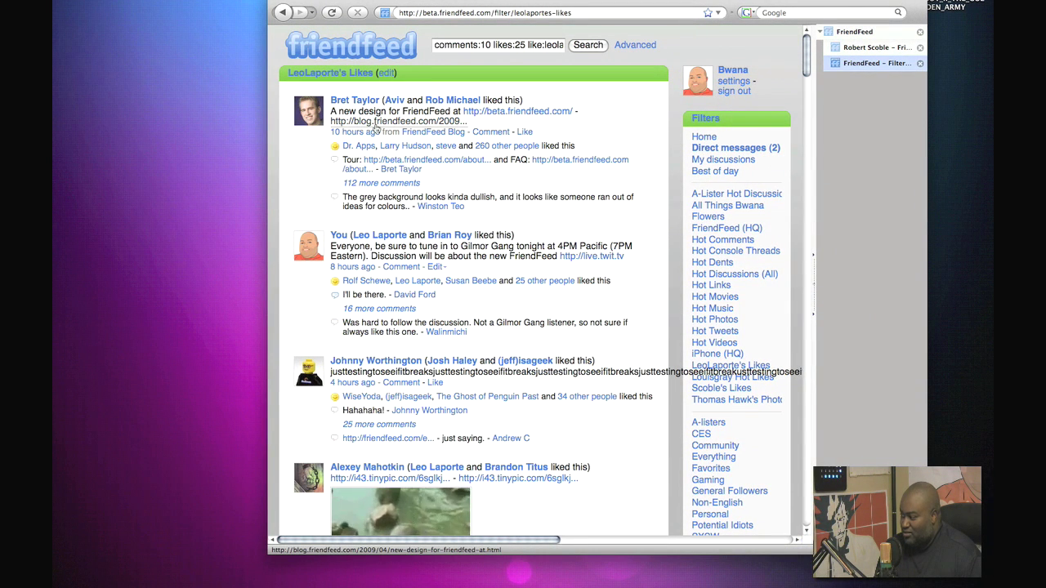
pyautogui.click(387, 74)
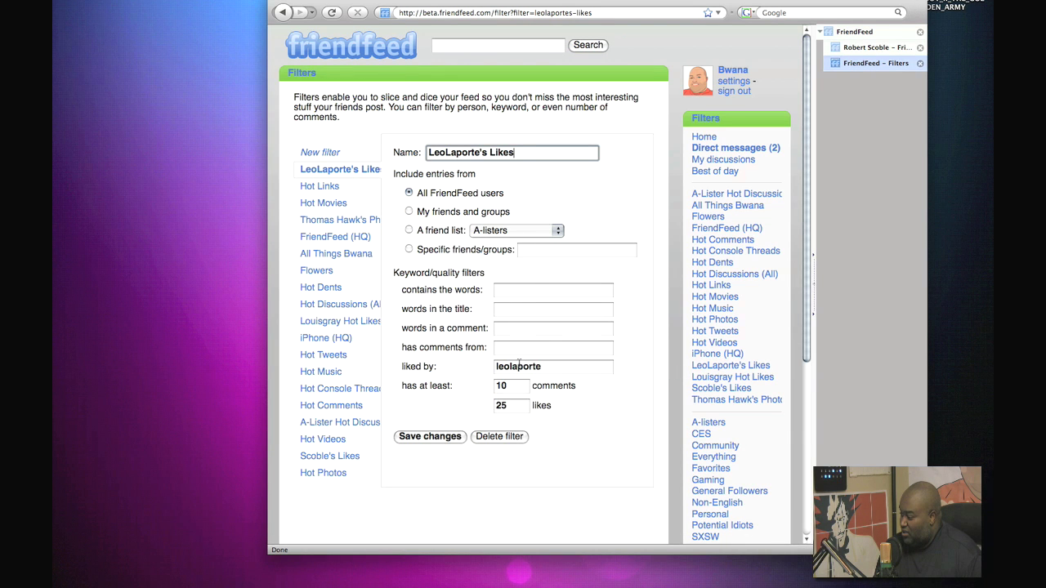
pyautogui.doubleClick(518, 366)
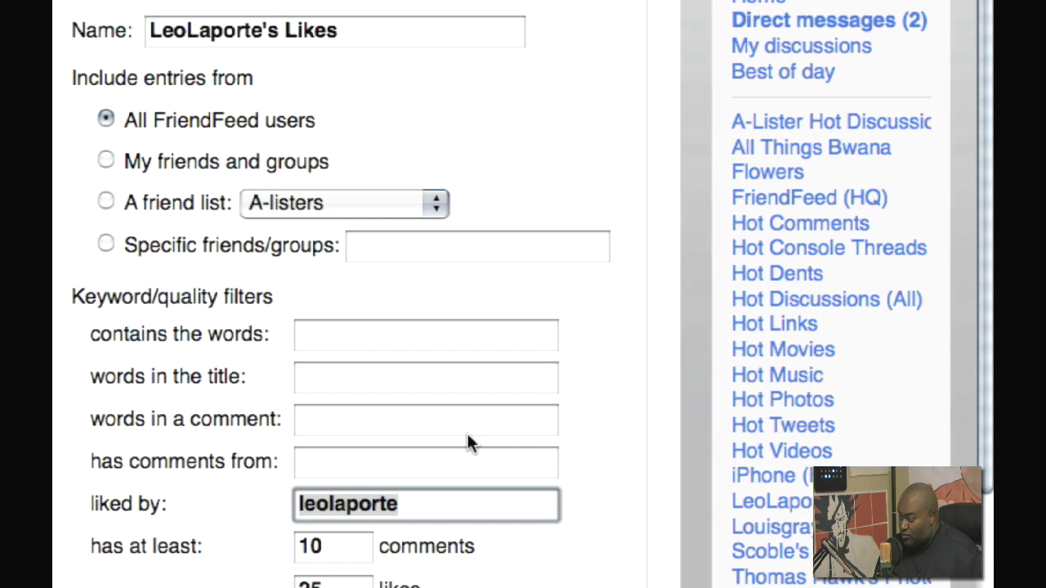
pyautogui.click(328, 546)
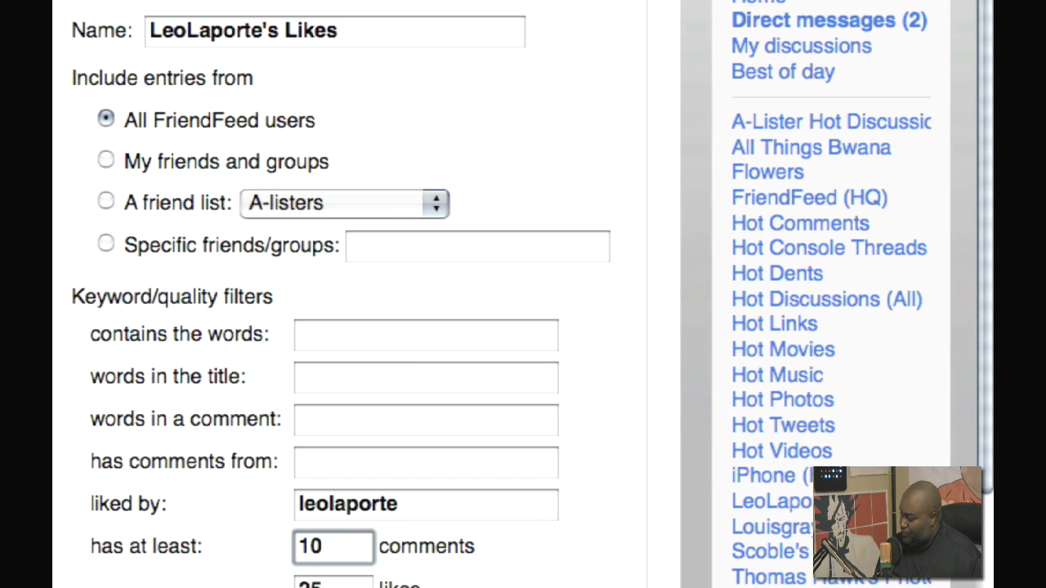
pyautogui.click(757, 500)
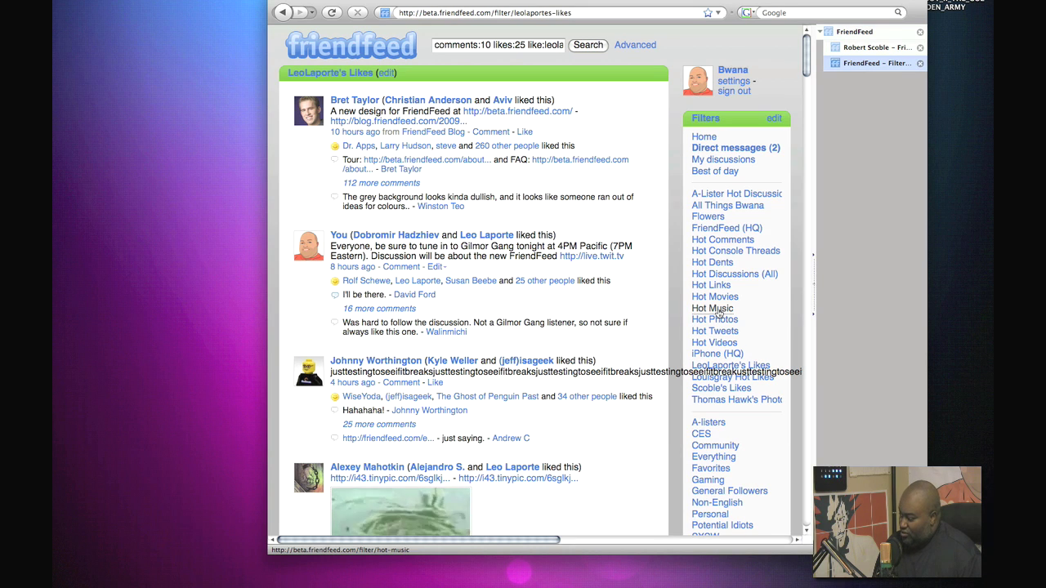
pyautogui.click(361, 56)
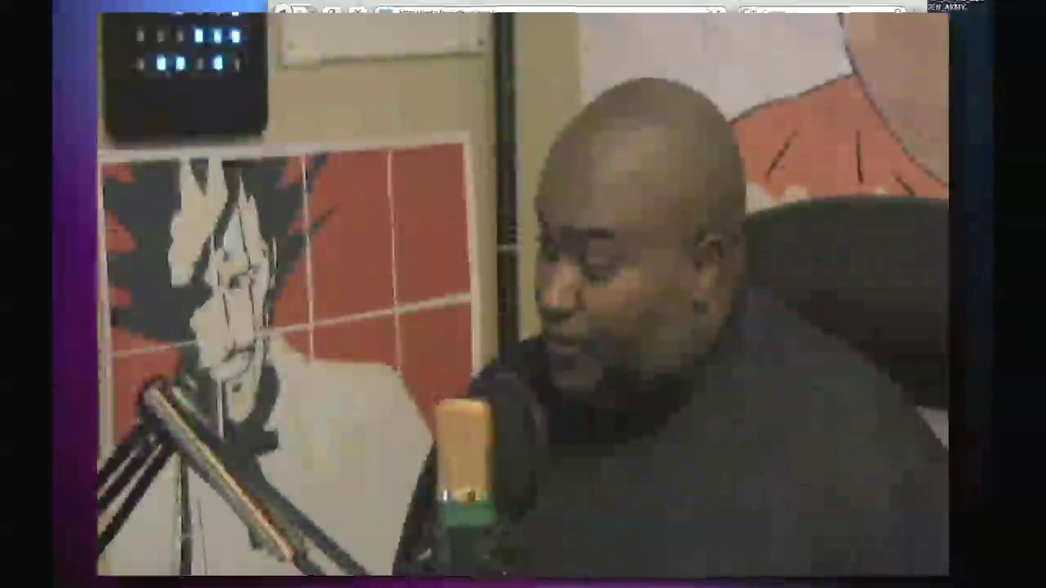